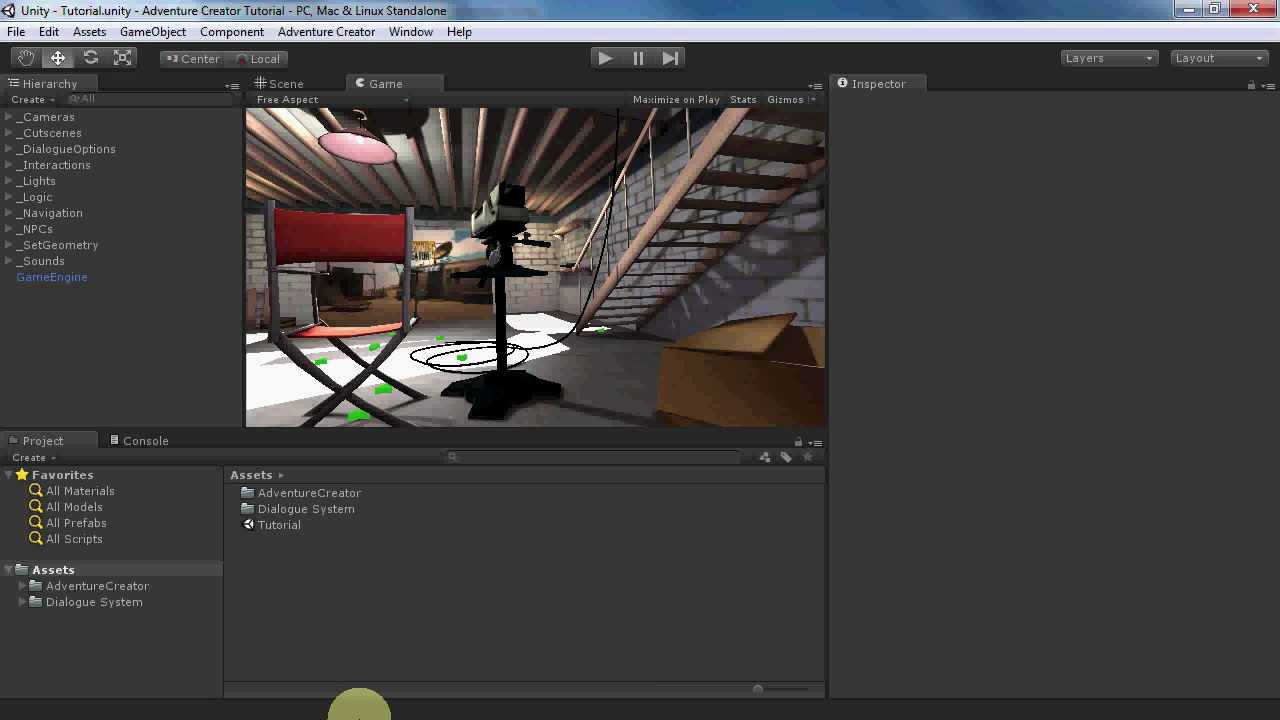
- Open the Adventure Creator folder under Dialogue System's Third Party Support to see its contents
click(22, 601)
click(22, 601)
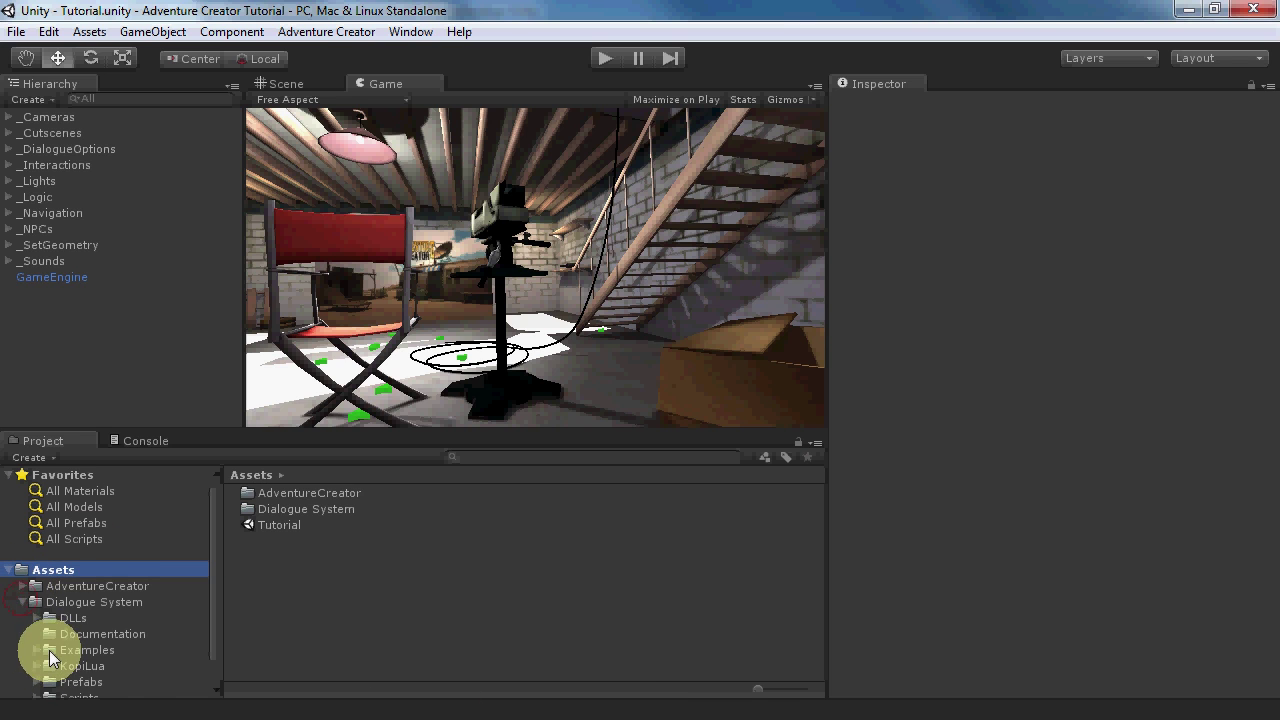
click(36, 688)
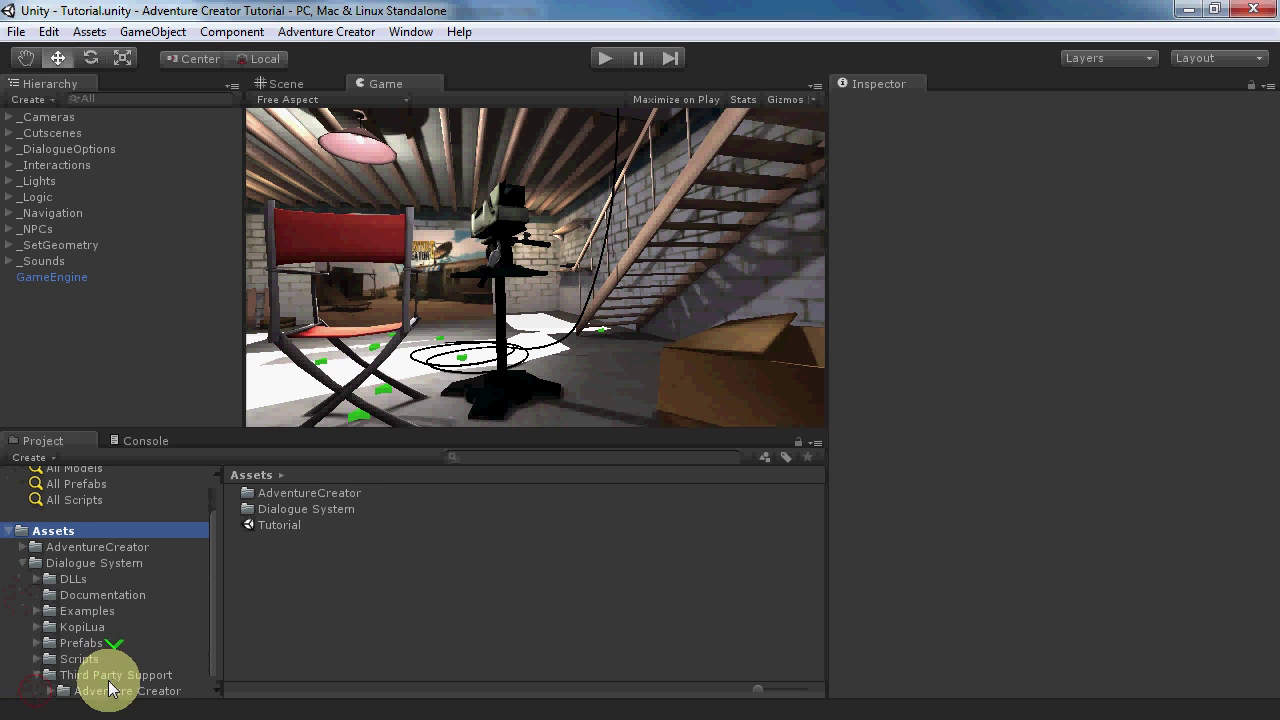
click(107, 689)
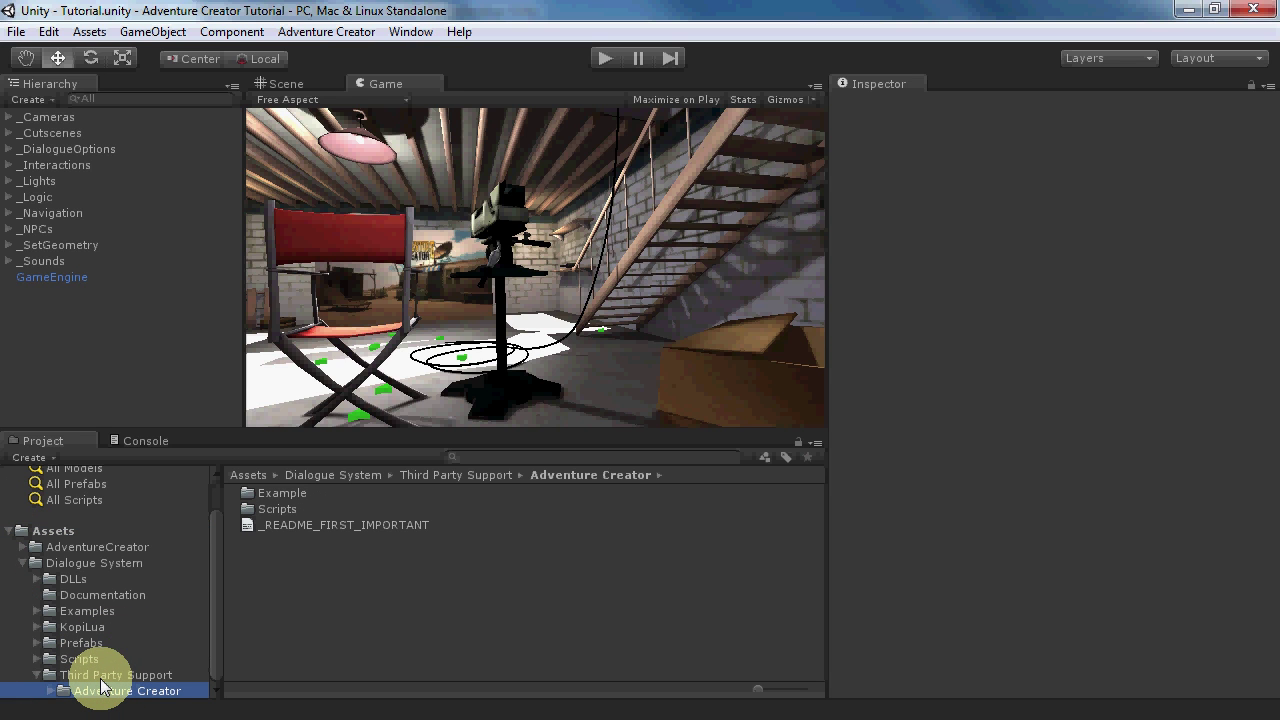
- Examine the ActionDialogueSystemBark and ActionDialogueSystemConversation scripts in AdventureCreator/Scripts/Actions, and return to the AdventureCreator folder
click(22, 563)
click(22, 547)
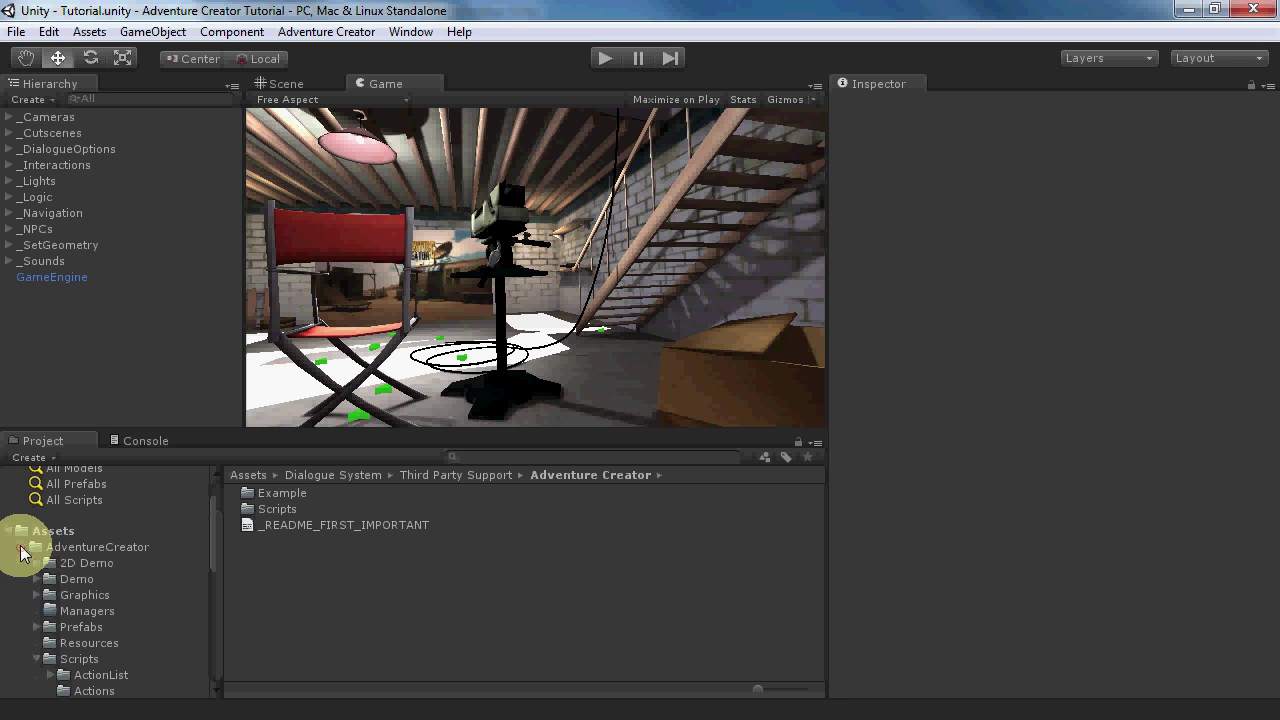
click(90, 689)
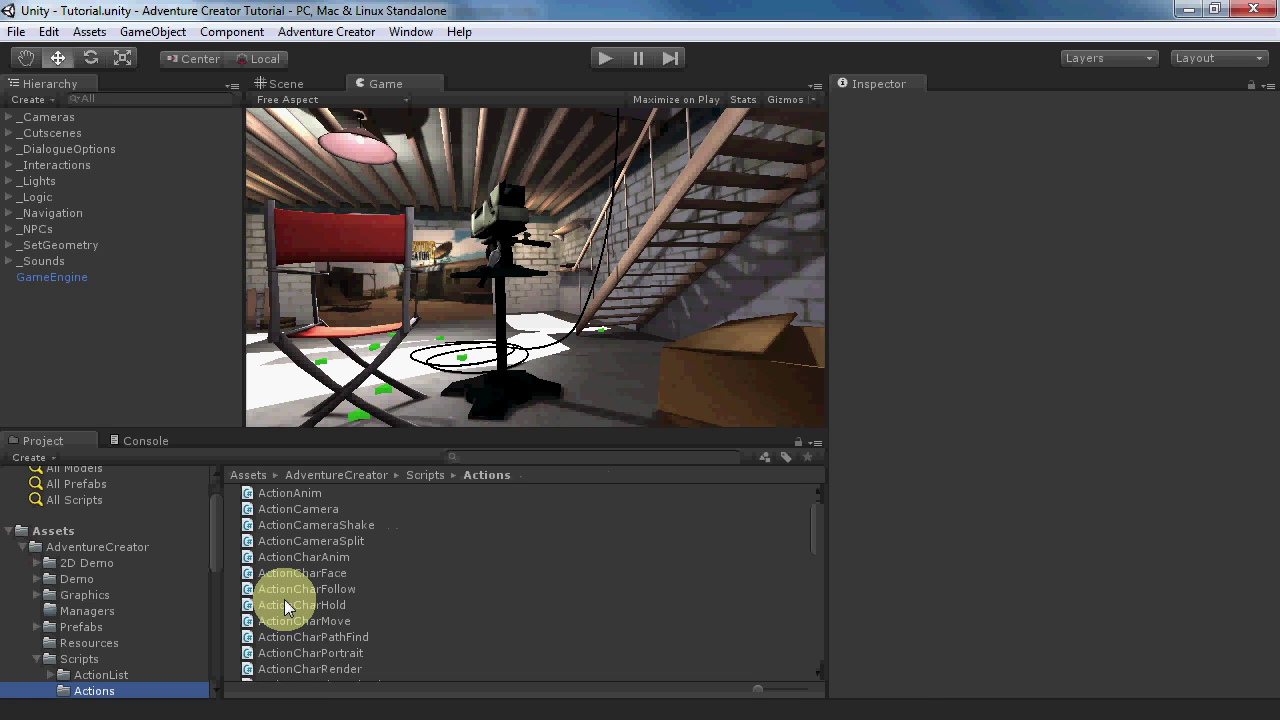
scroll(363, 575, down, 5)
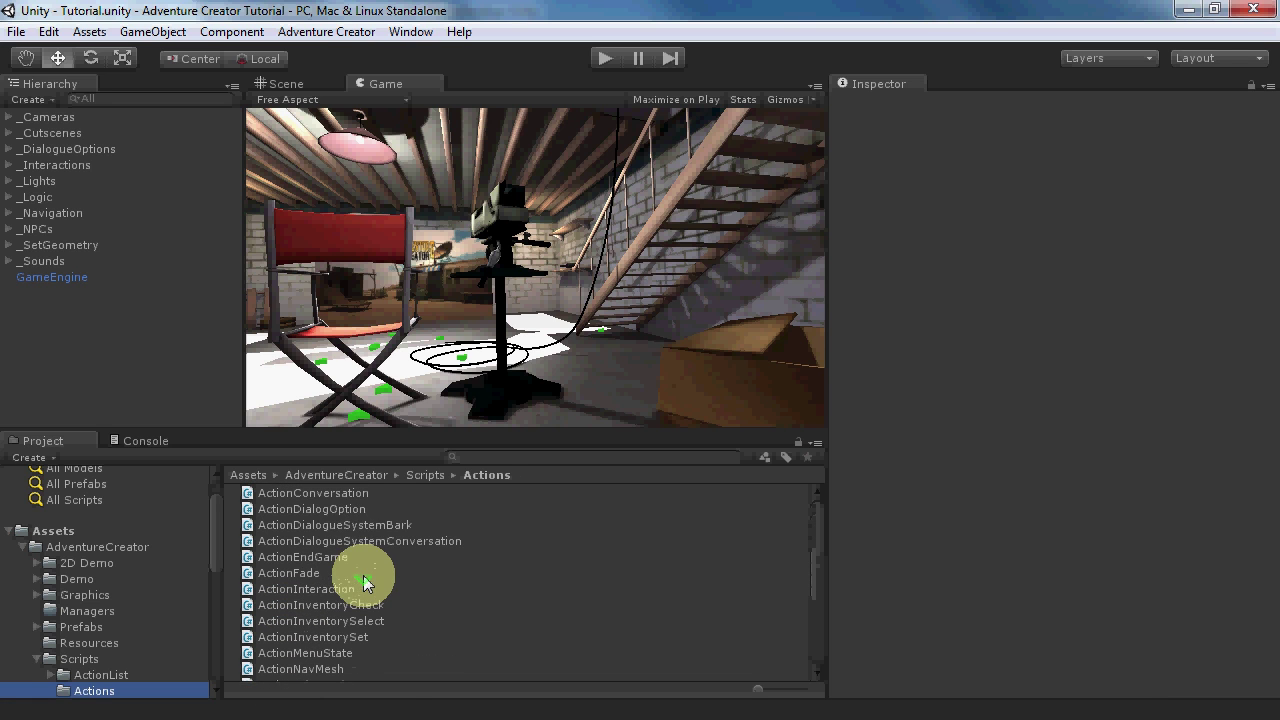
click(342, 524)
click(352, 541)
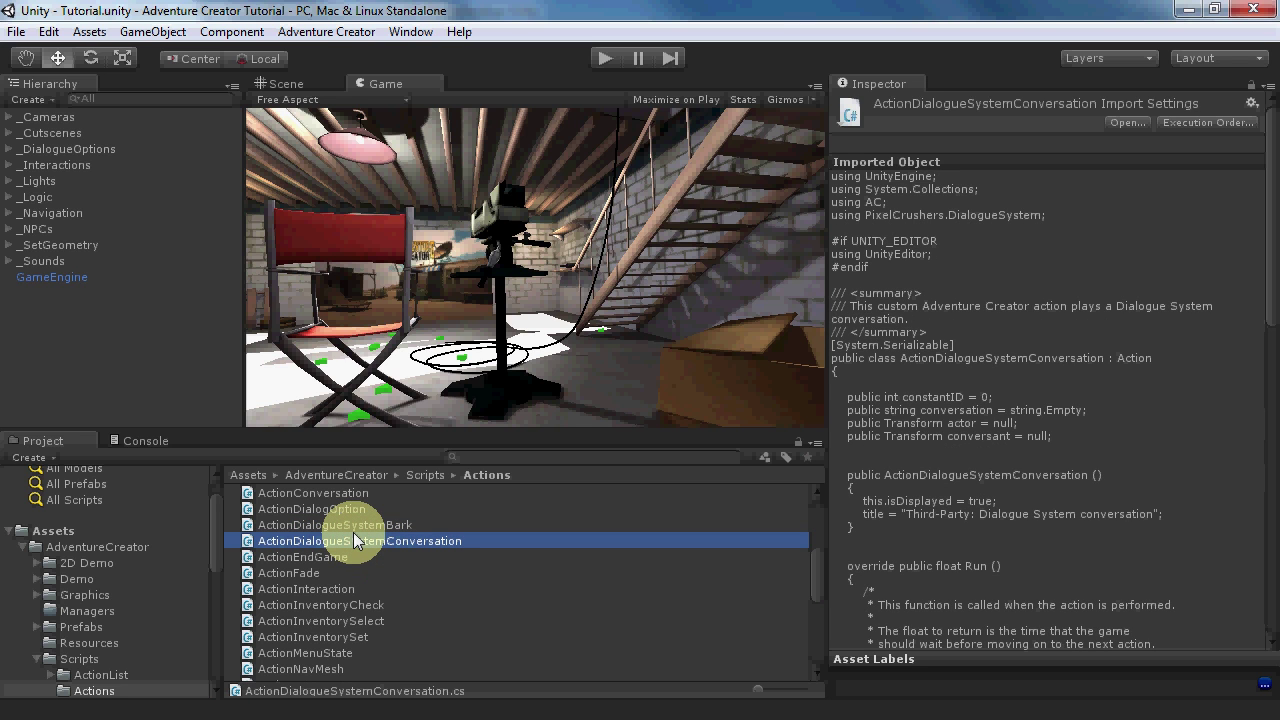
click(132, 549)
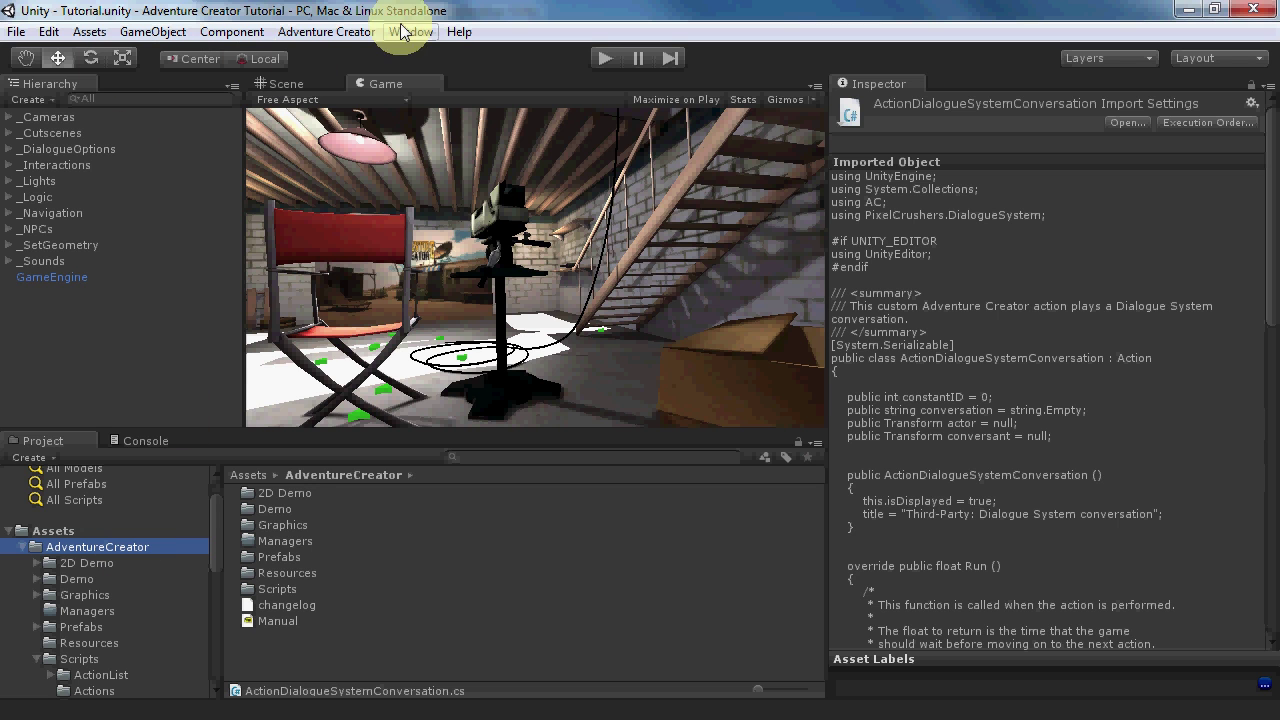
- Refresh the custom action list in Adventure Creator's Game Editor, check the third-party Dialogue System actions, and close the editor
click(340, 31)
mouse_move(355, 57)
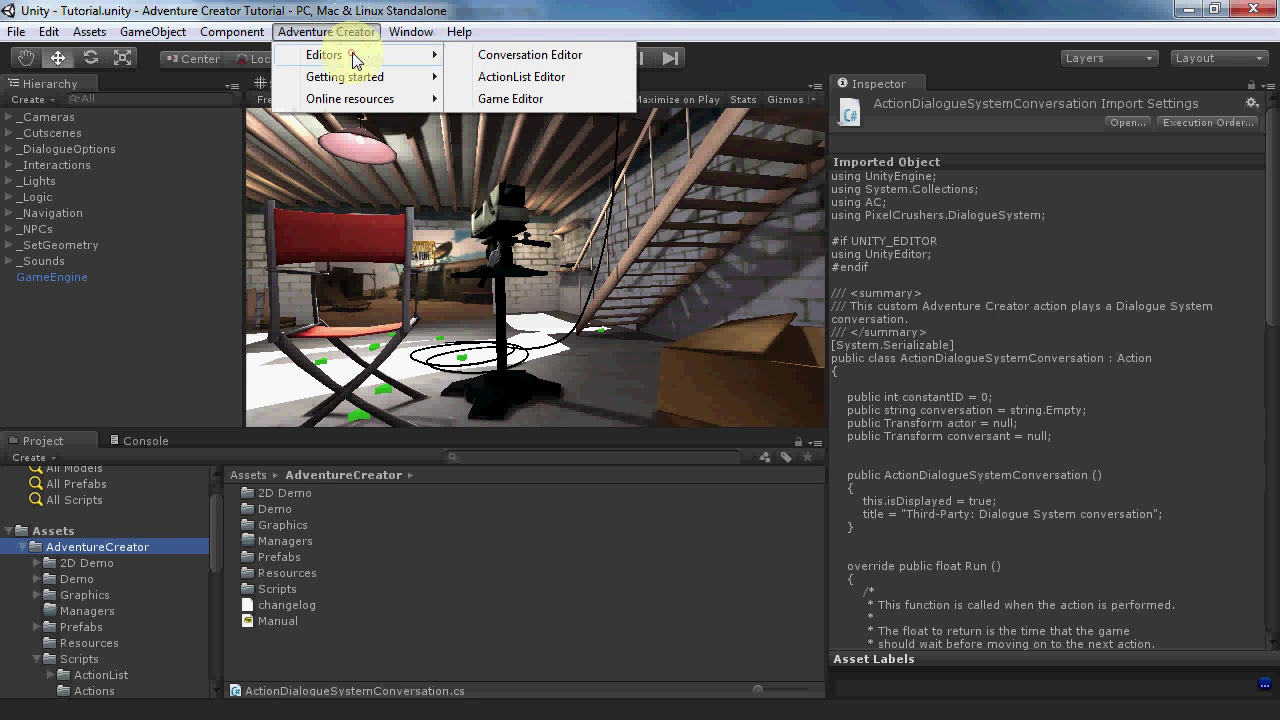
click(489, 102)
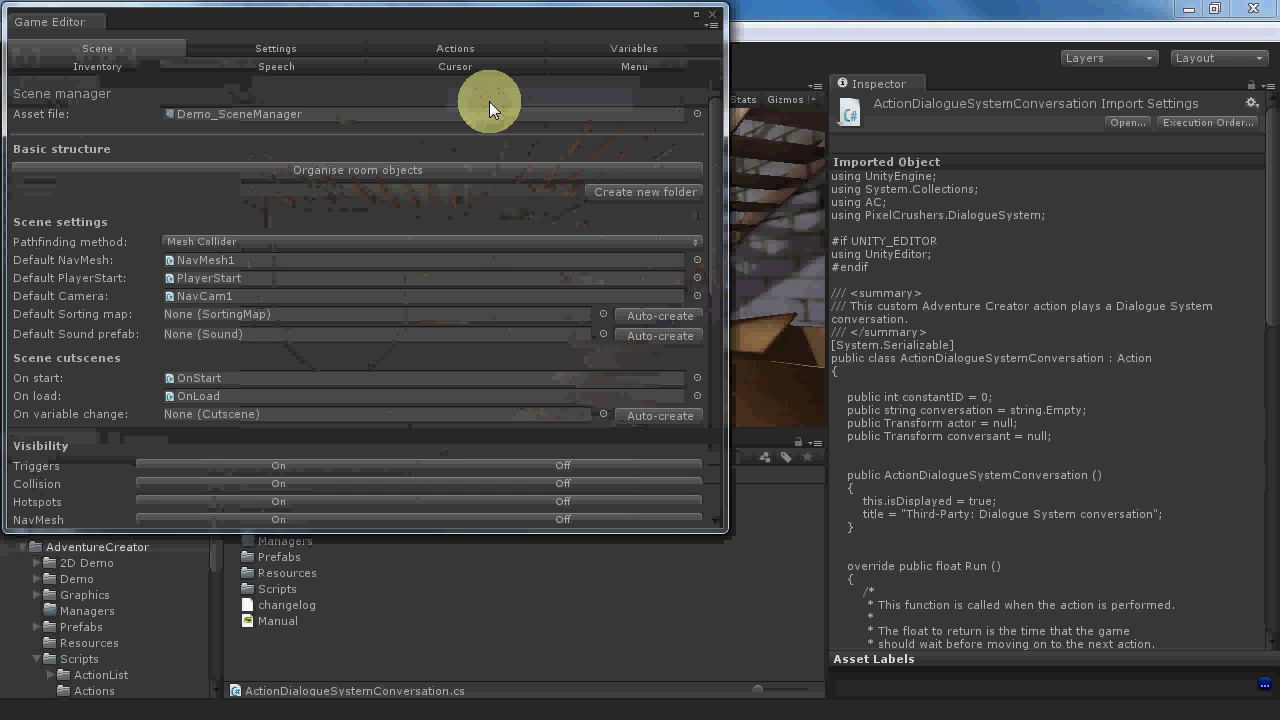
click(466, 47)
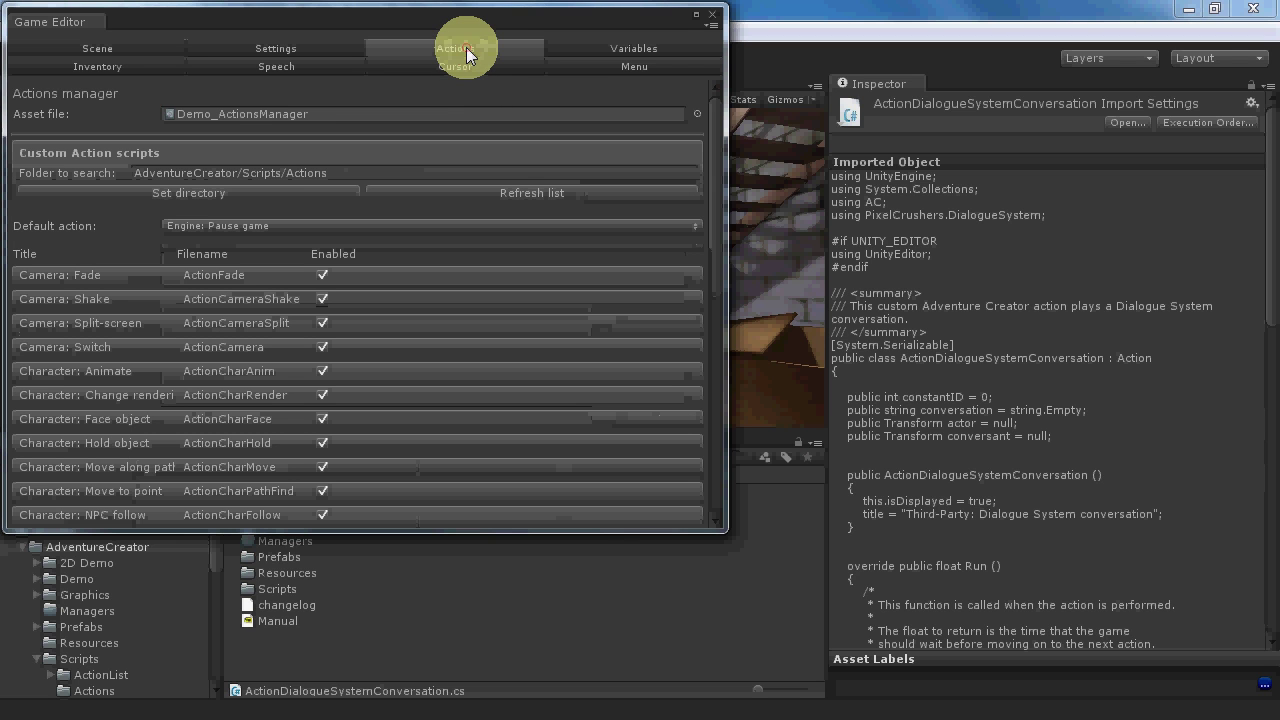
click(500, 195)
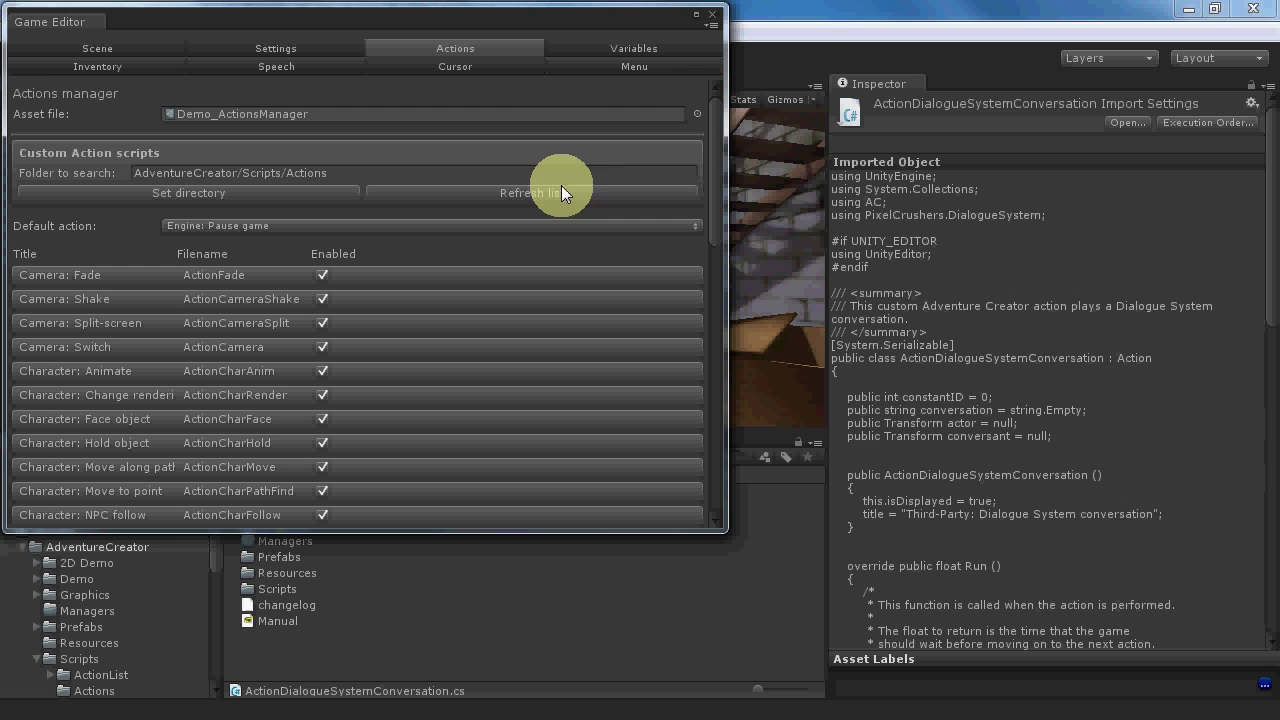
drag(716, 148, 729, 414)
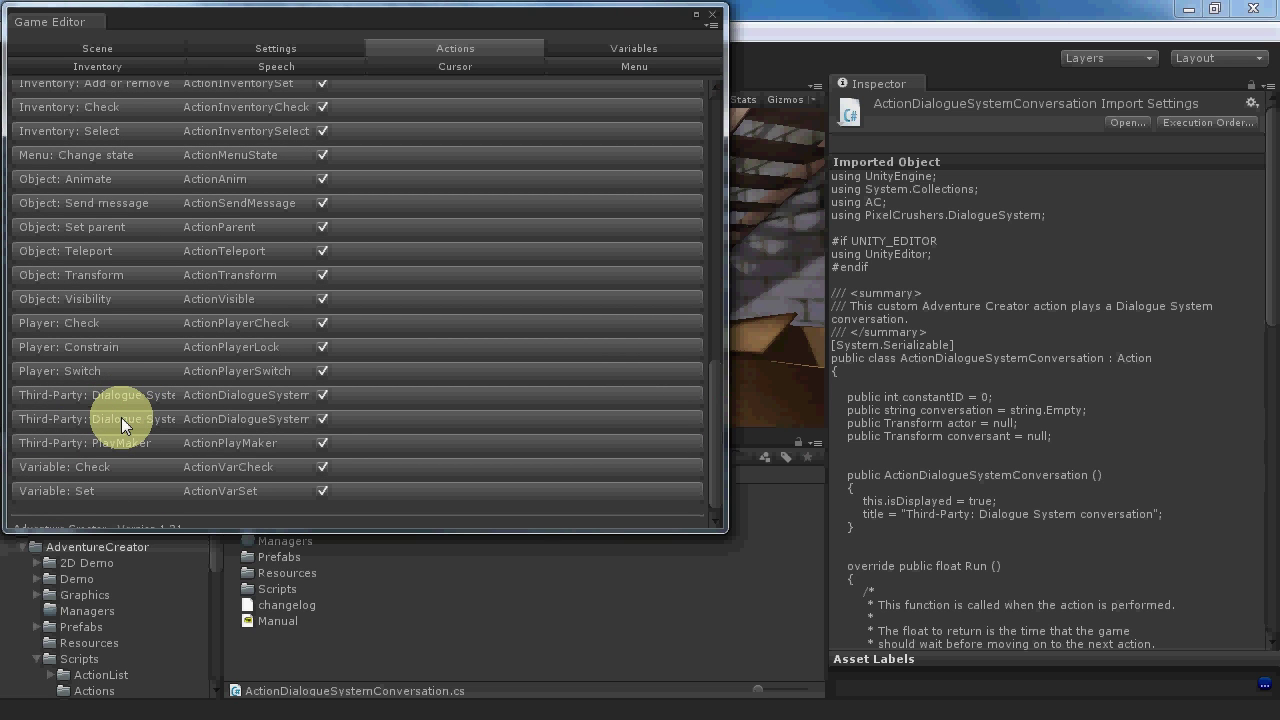
click(713, 21)
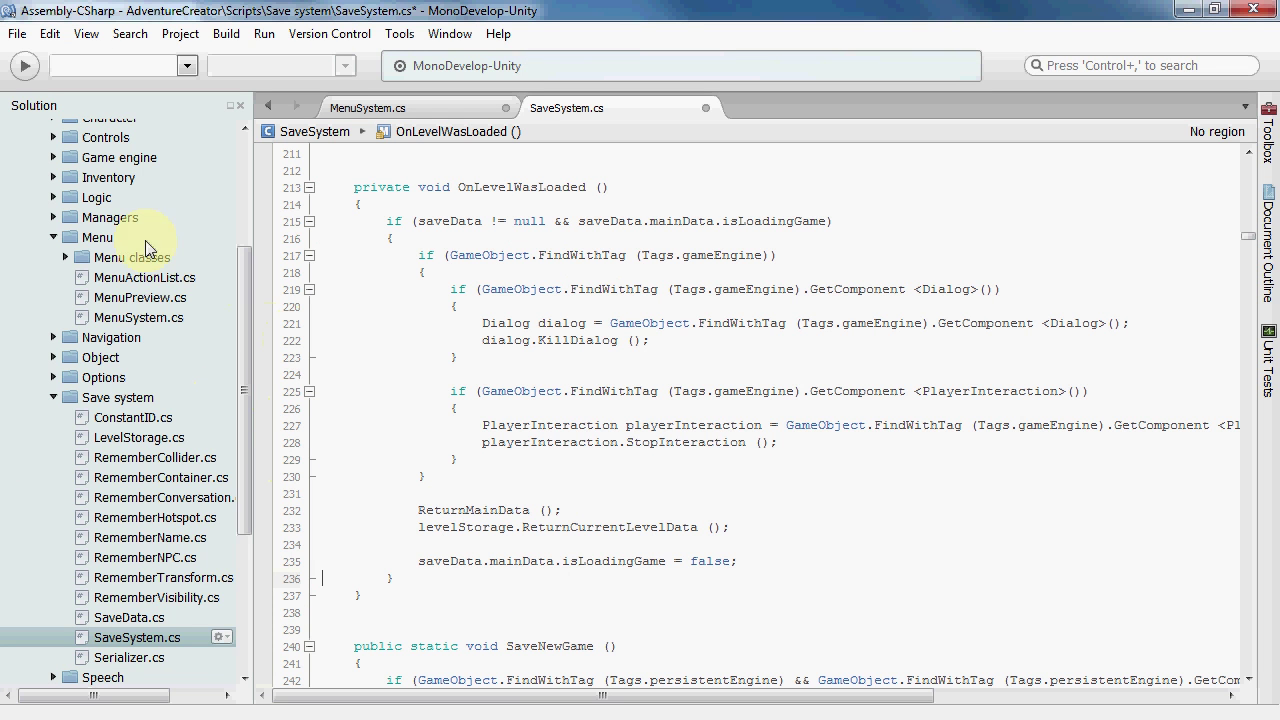
- In MonoDevelop, paste the Save-menu check calling AdventureCreatorBridge.SaveDialogueSystemToGlobalVariable at the end of OnMenuEnable in MenuSystem.cs
click(102, 238)
click(135, 317)
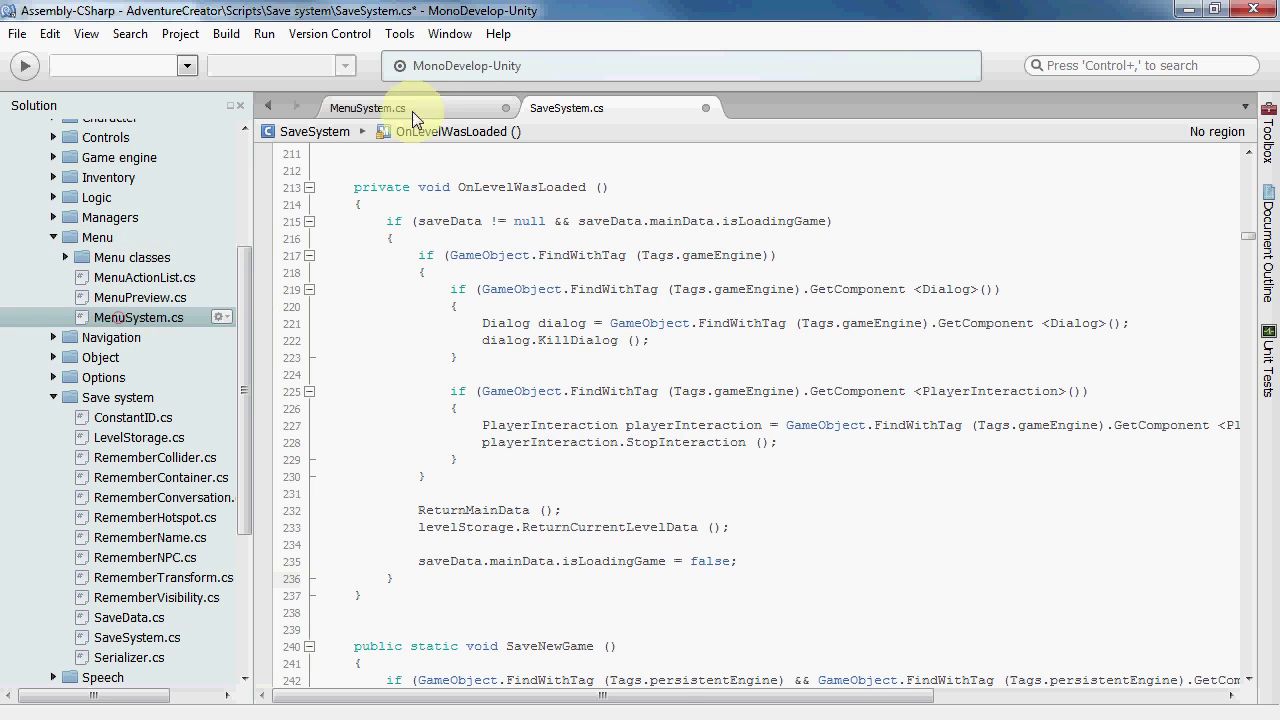
click(372, 105)
key(ctrl+v)
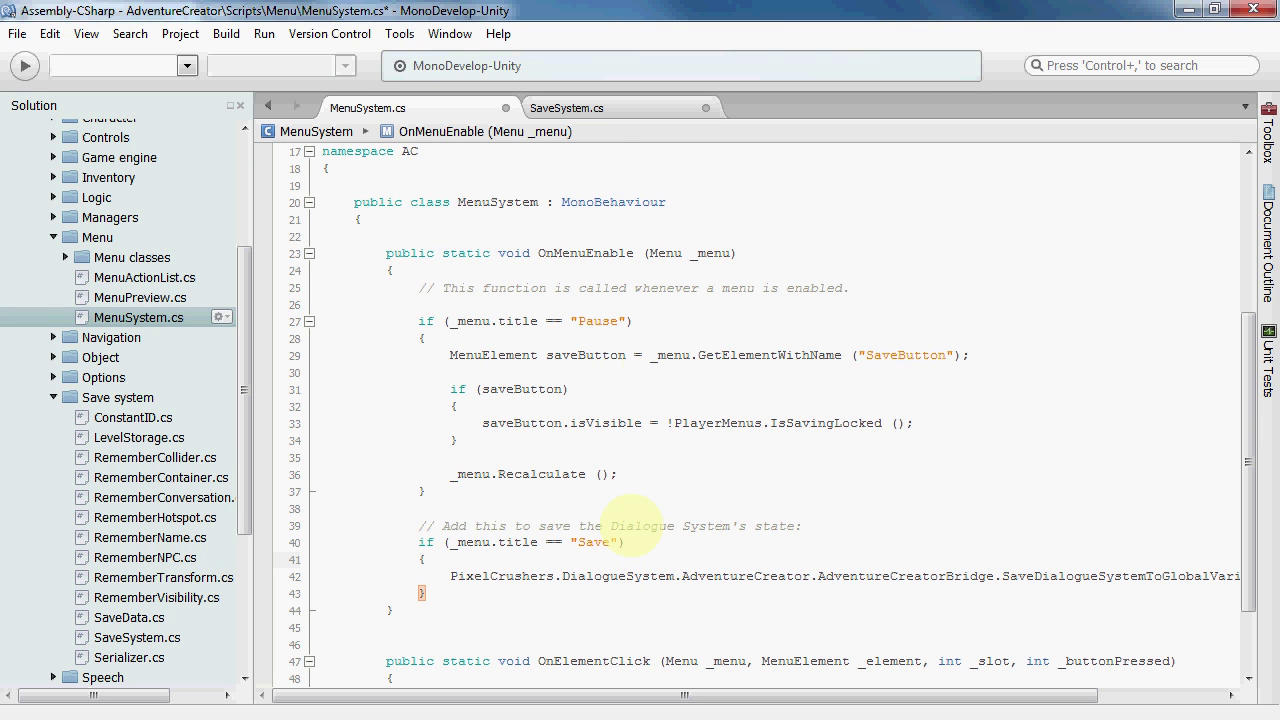
- Paste the AdventureCreatorBridge.LoadDialogueSystemFromGlobalVariable code at the end of OnLevelWasLoaded in SaveSystem.cs and check the online manual in the browser
click(140, 638)
click(627, 110)
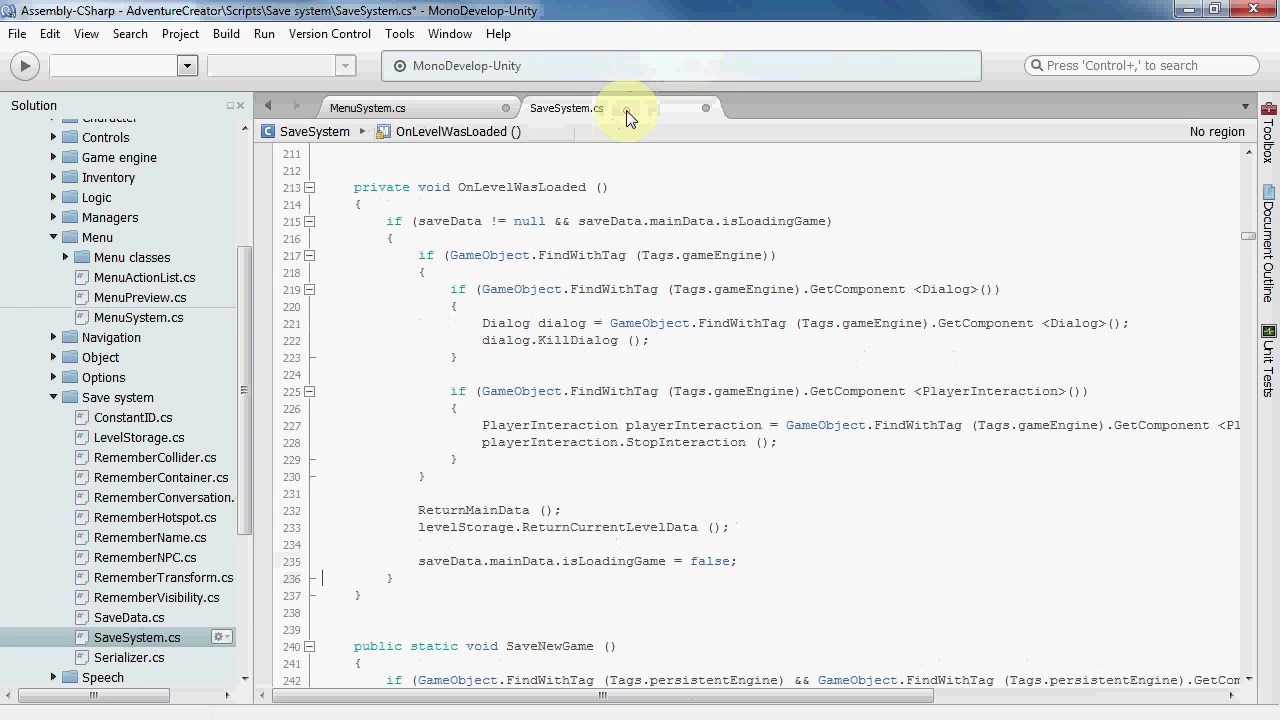
key(ctrl+v)
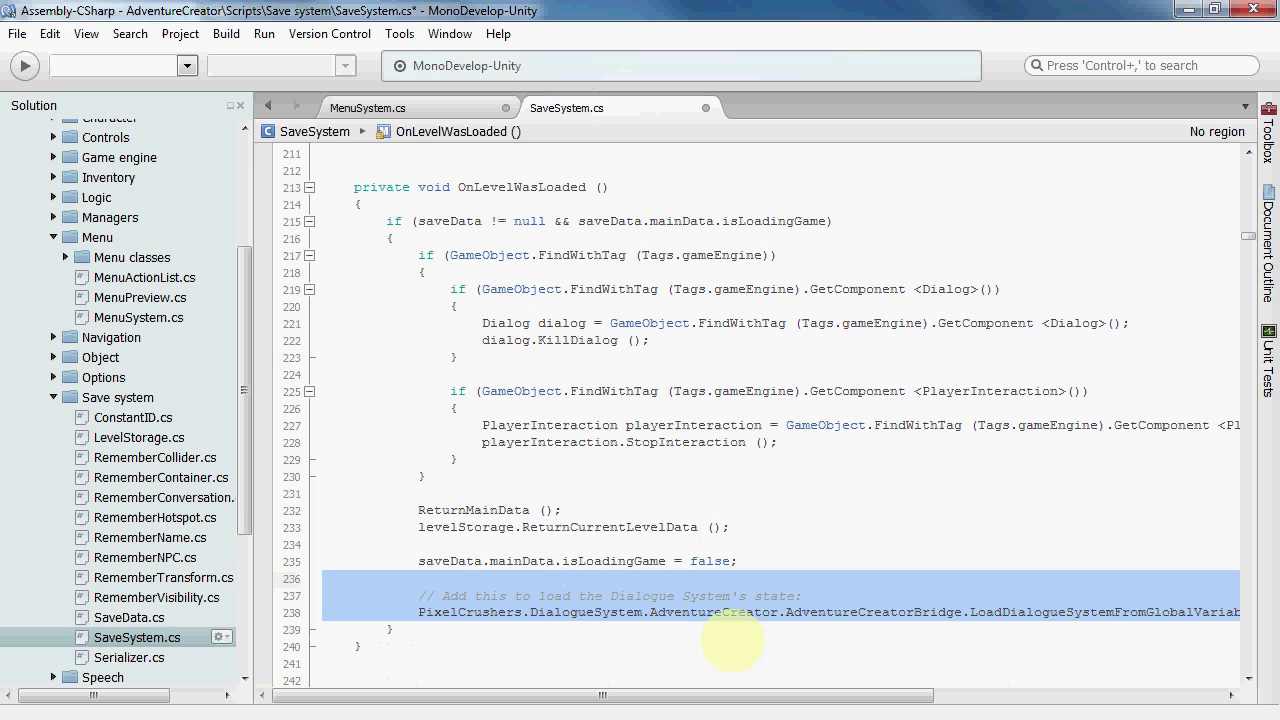
mouse_move(663, 620)
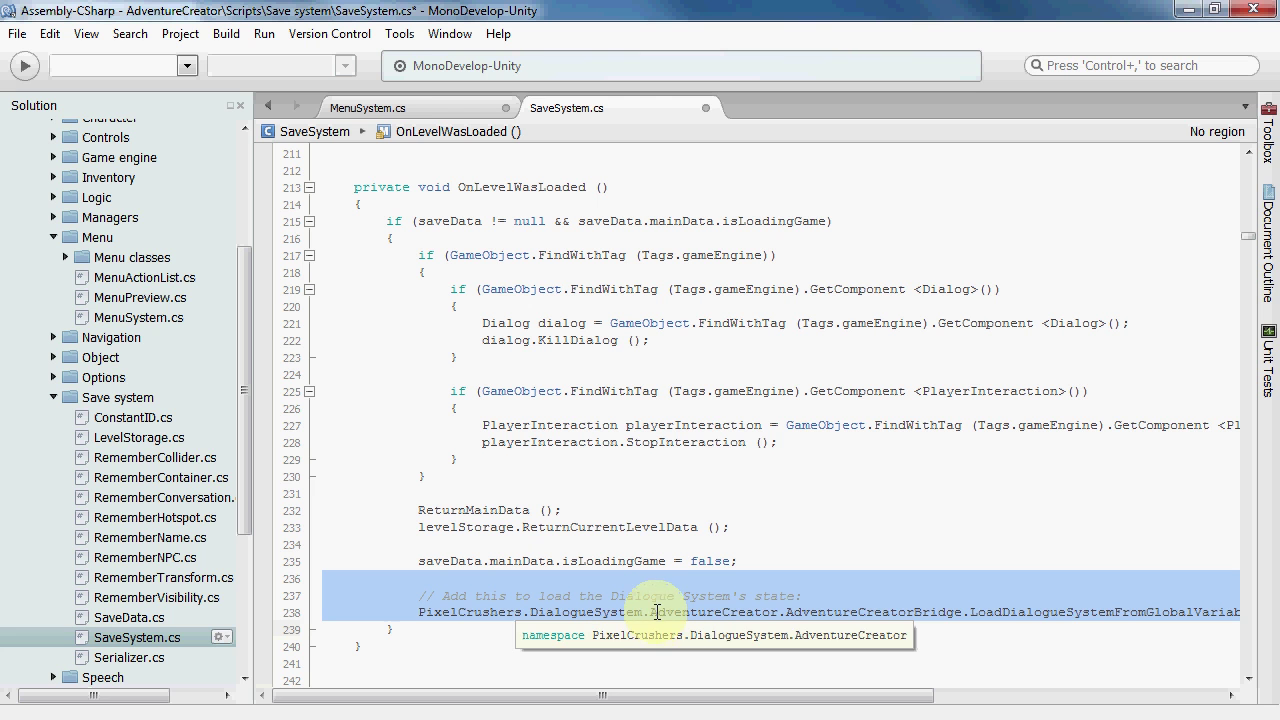
key(alt+Tab)
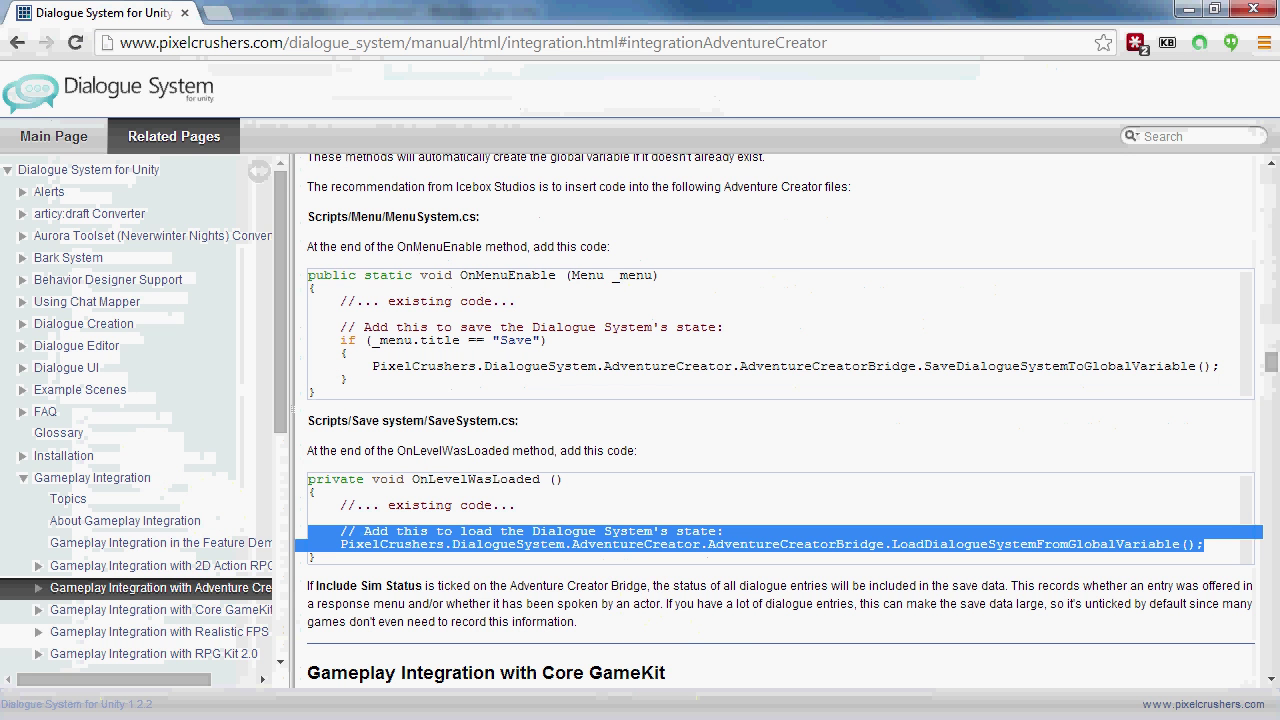
- Switch to Unity and create a Dialogue System Dialogue Manager object in the Tutorial scene
key(alt+Tab)
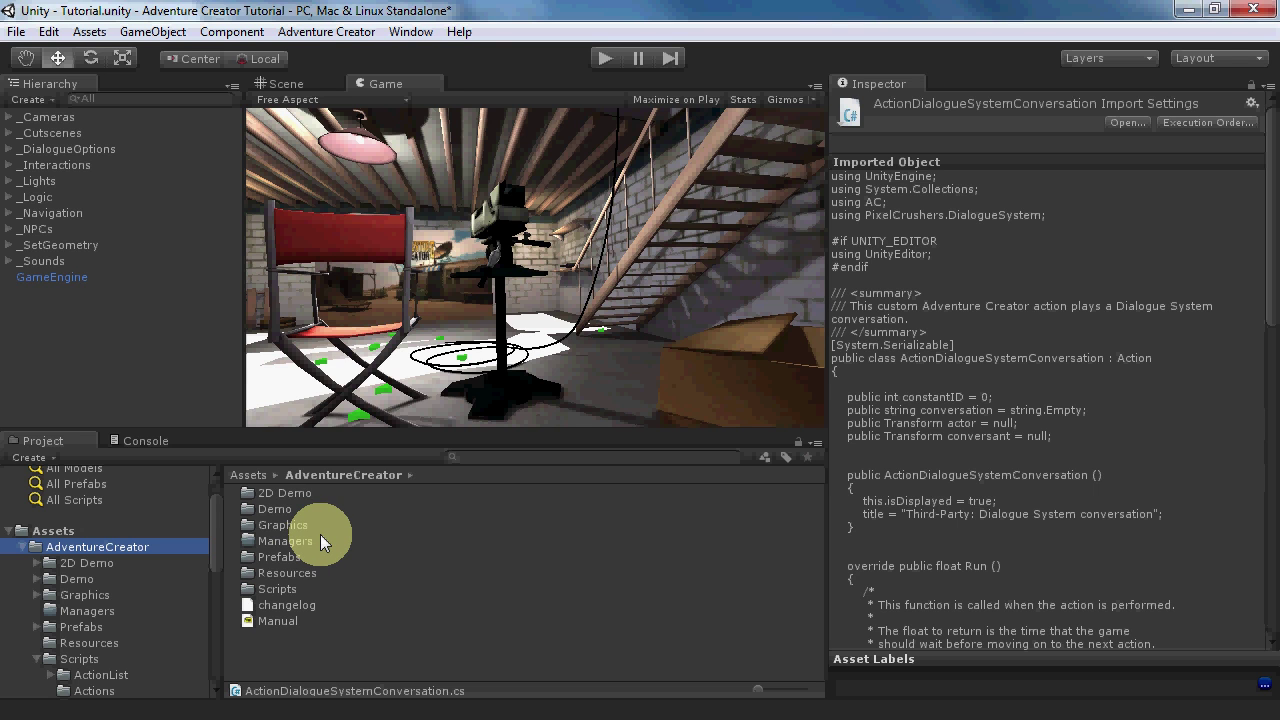
click(405, 32)
mouse_move(470, 107)
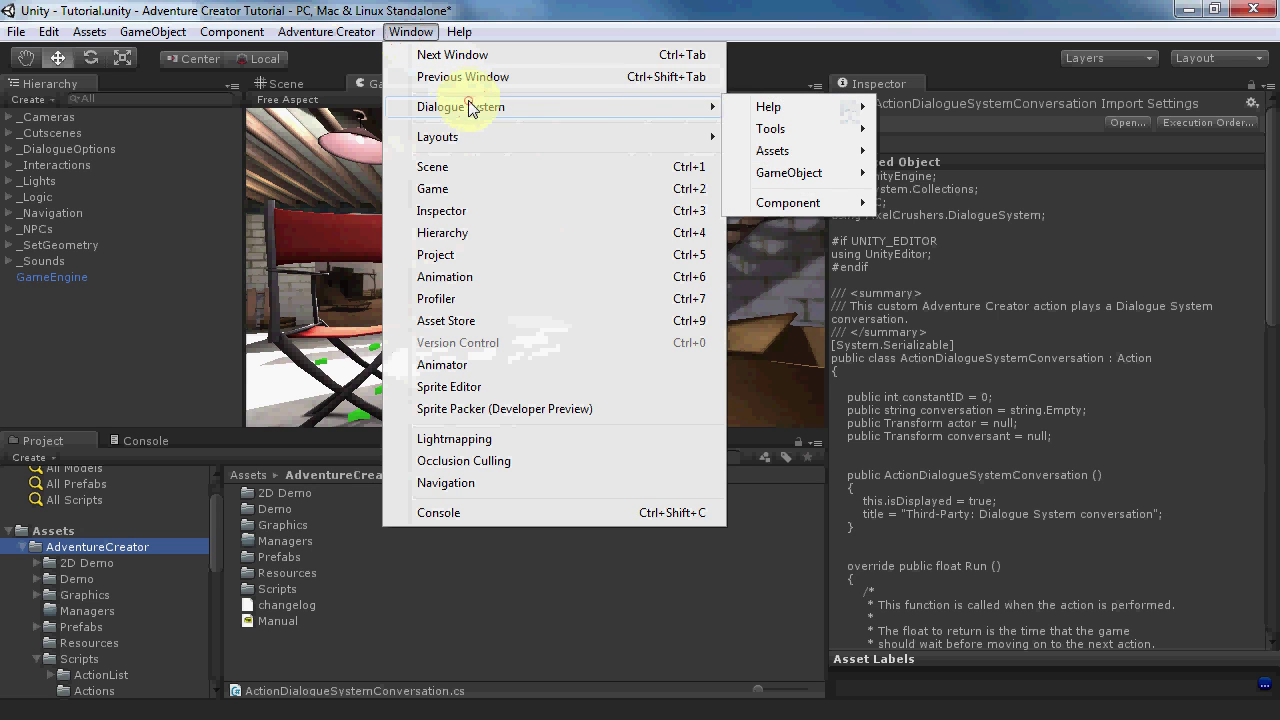
mouse_move(789, 178)
mouse_move(918, 174)
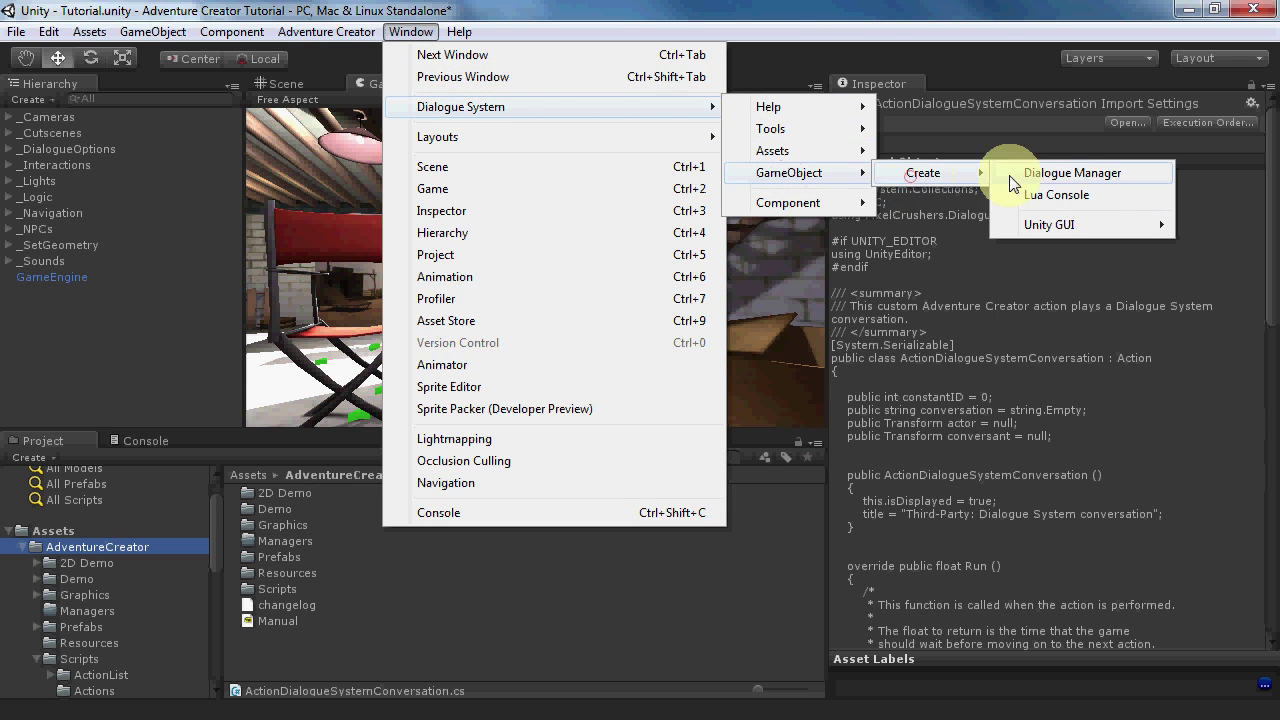
click(1063, 176)
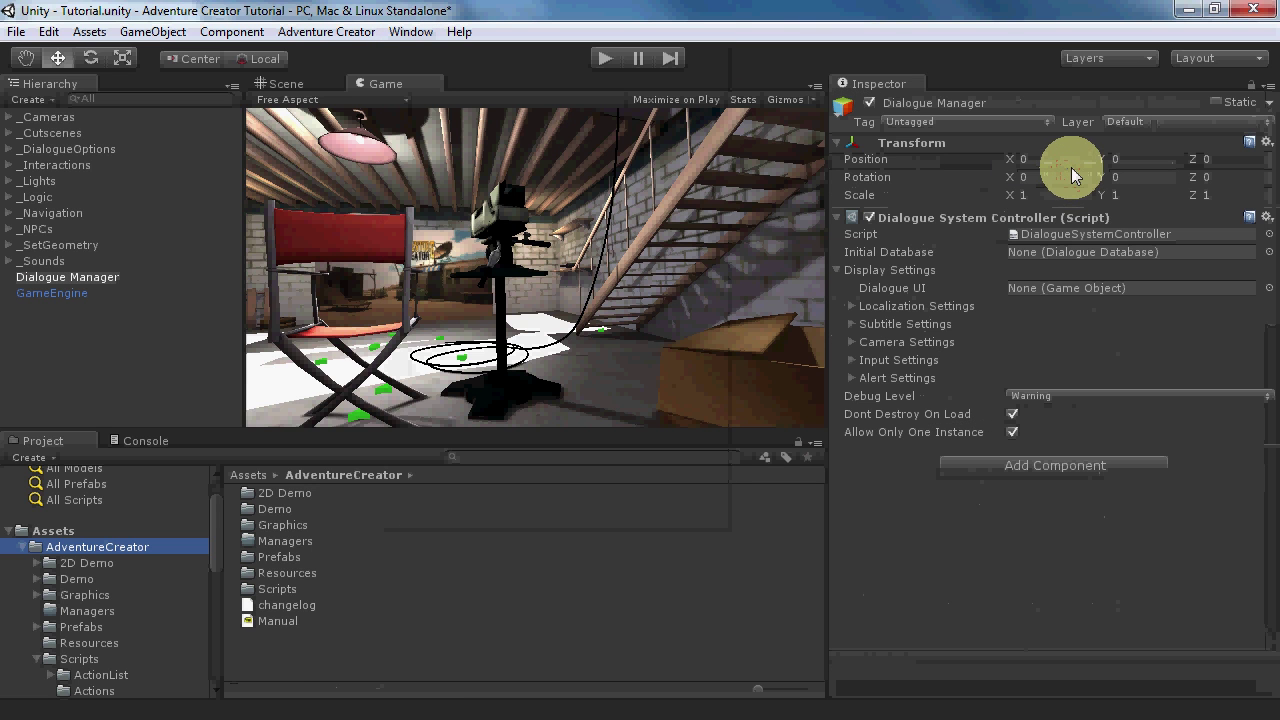
- Add the Adventure Creator integration's AC Bridge component to the Dialogue Manager
click(53, 276)
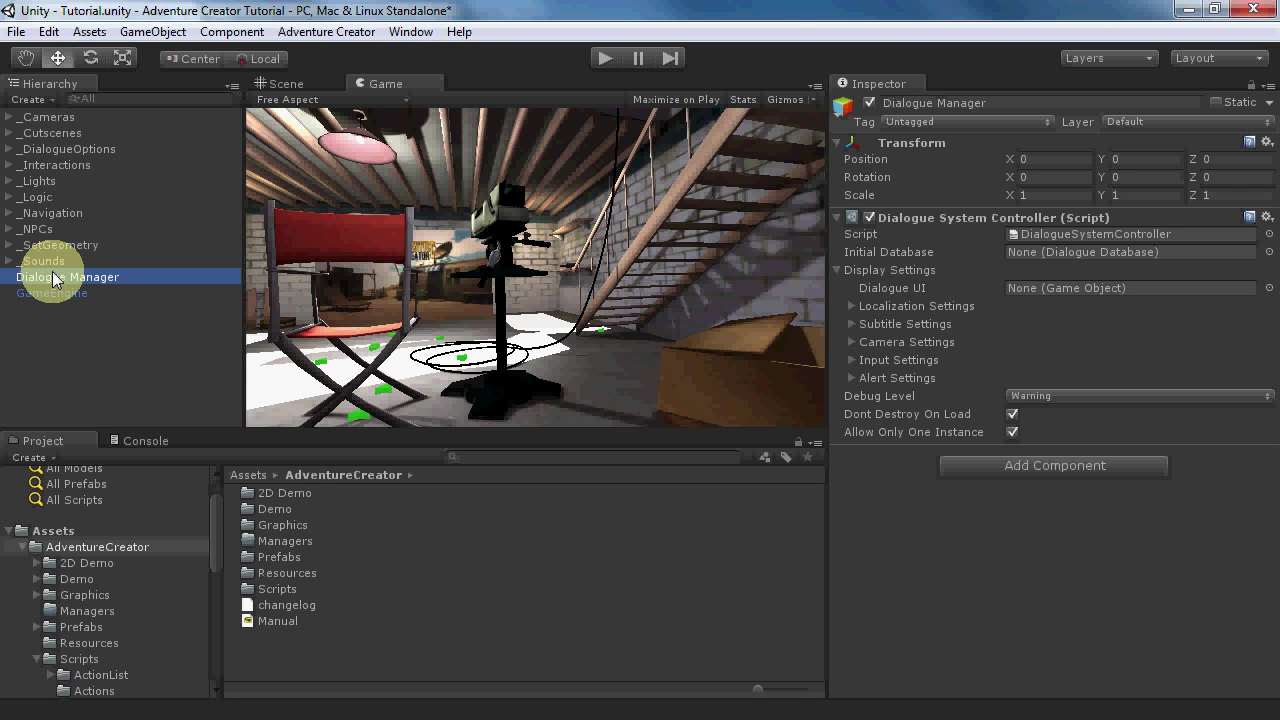
click(411, 31)
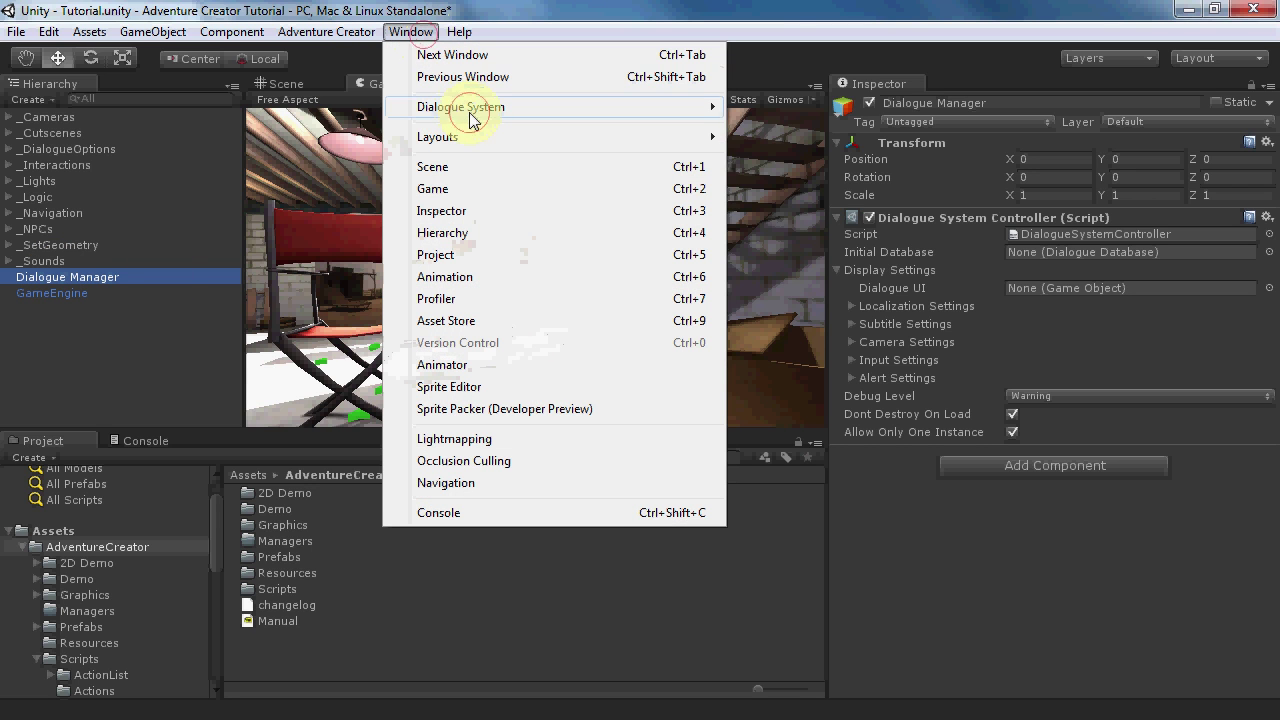
mouse_move(469, 117)
mouse_move(792, 202)
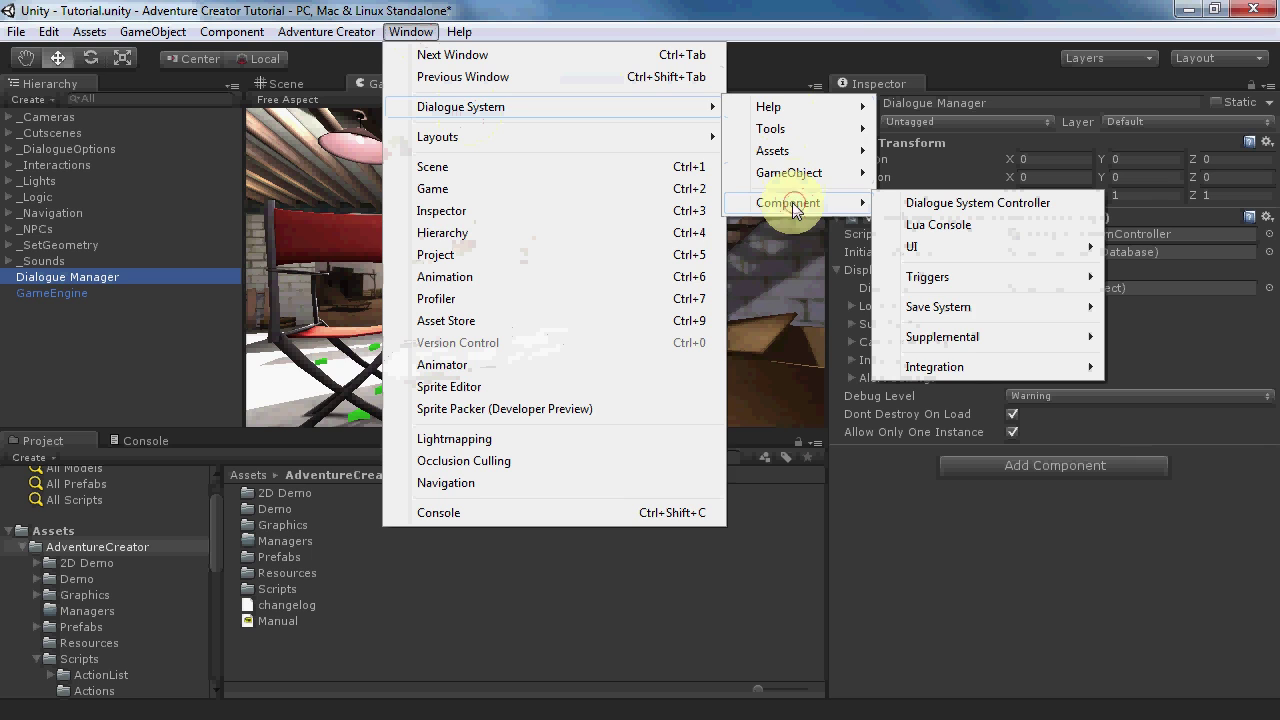
mouse_move(946, 368)
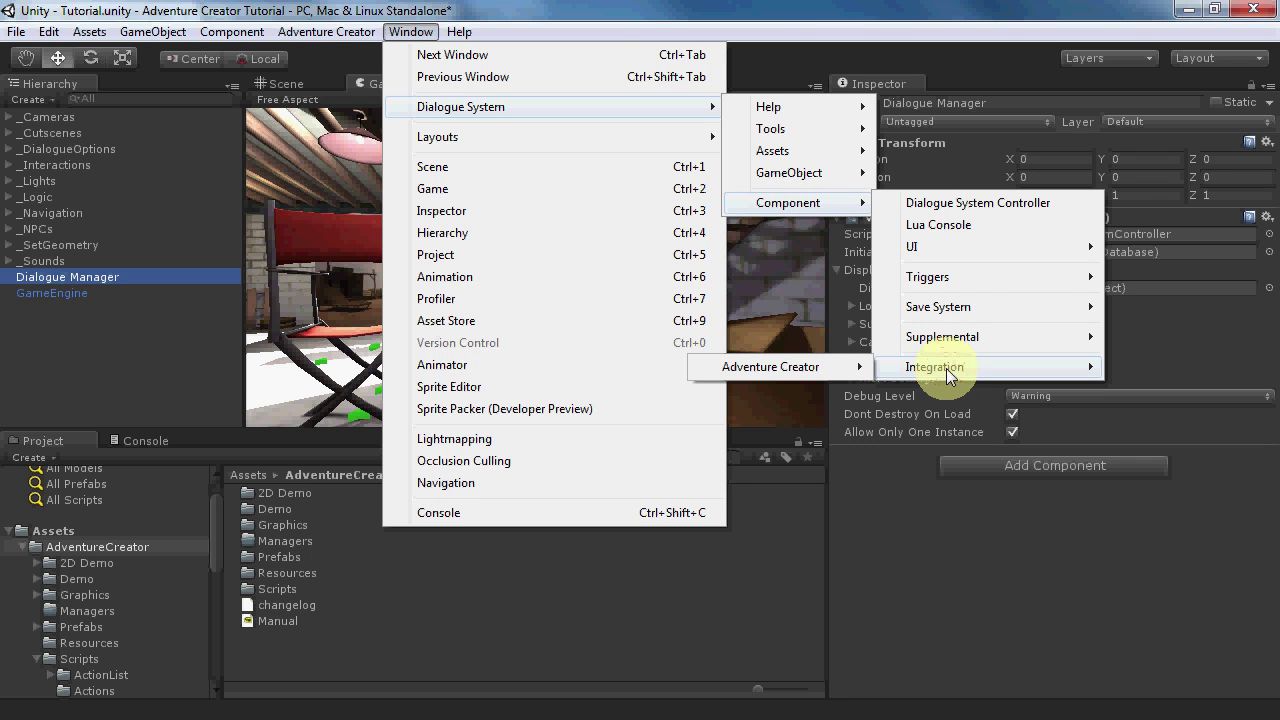
mouse_move(808, 366)
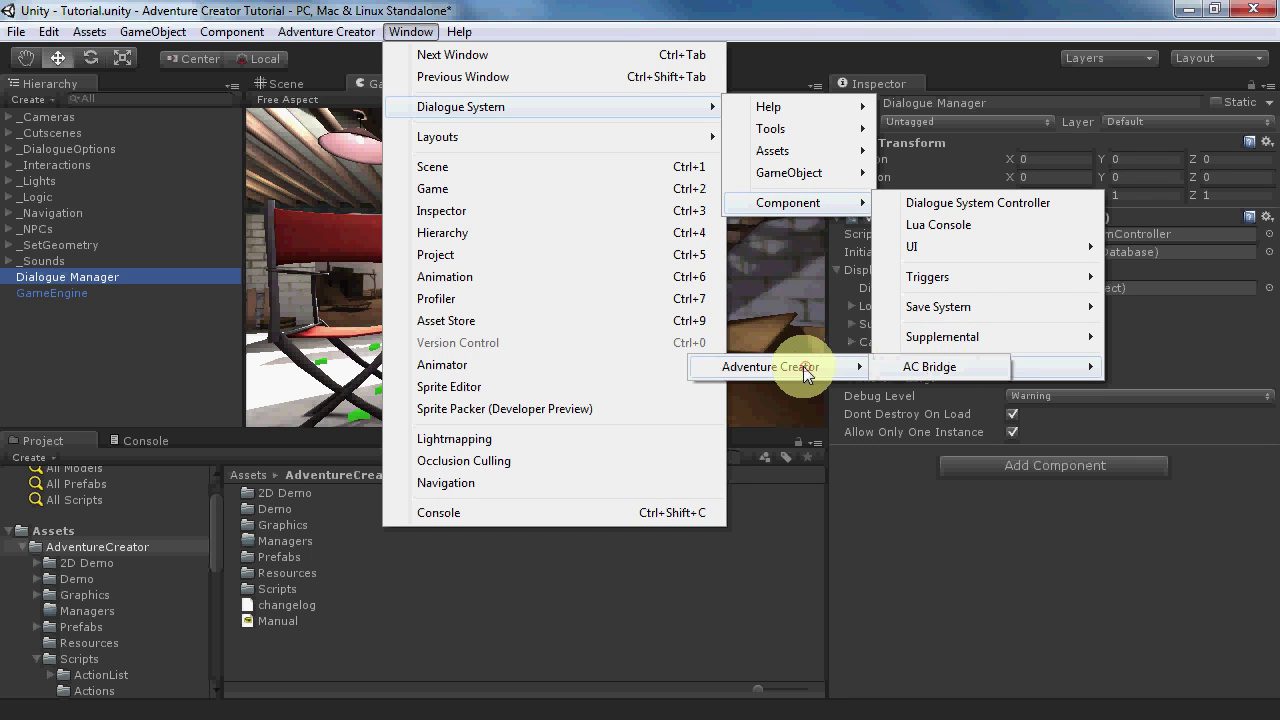
click(935, 366)
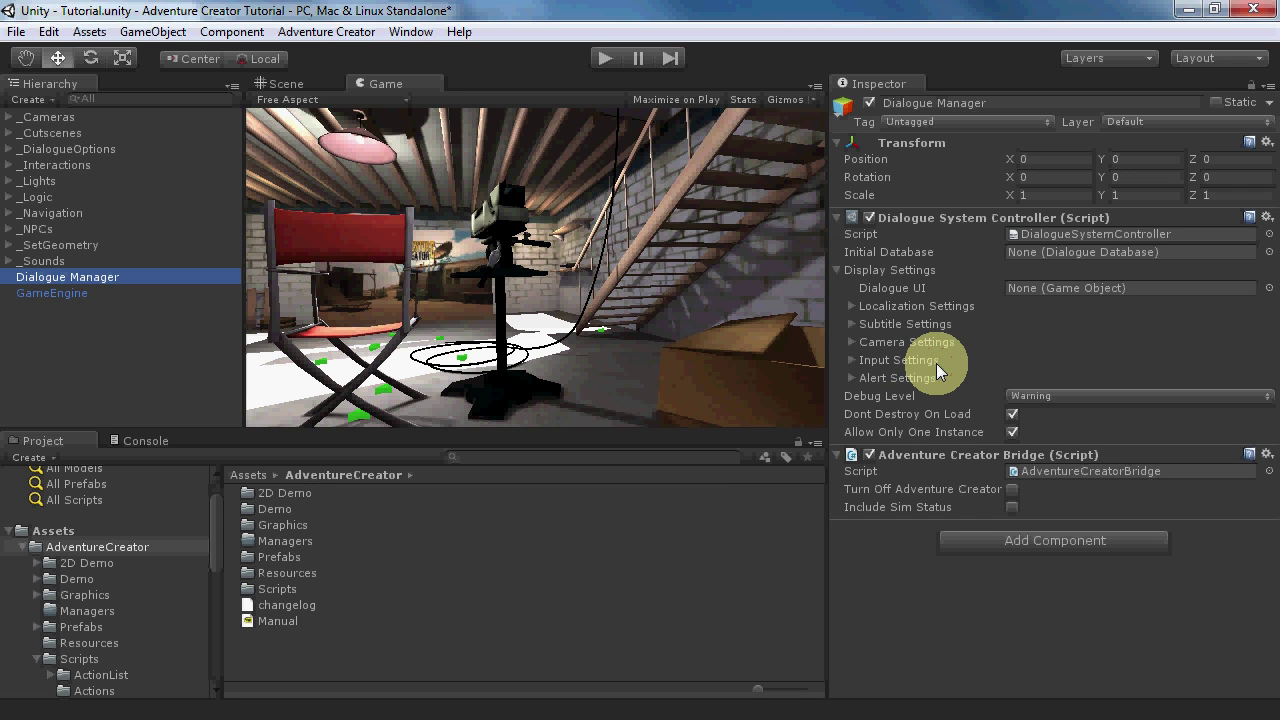
- Add the Dialogue System's Show Cursor On Conversation trigger component to the Dialogue Manager
click(410, 31)
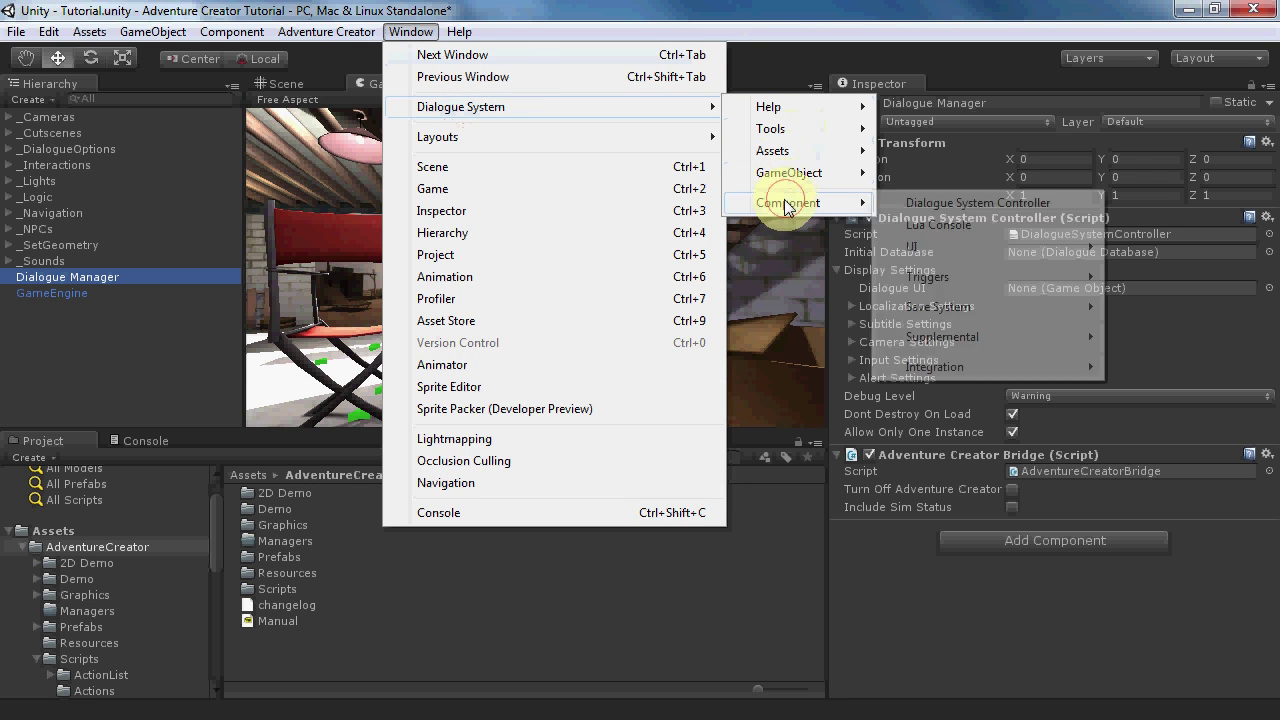
mouse_move(943, 280)
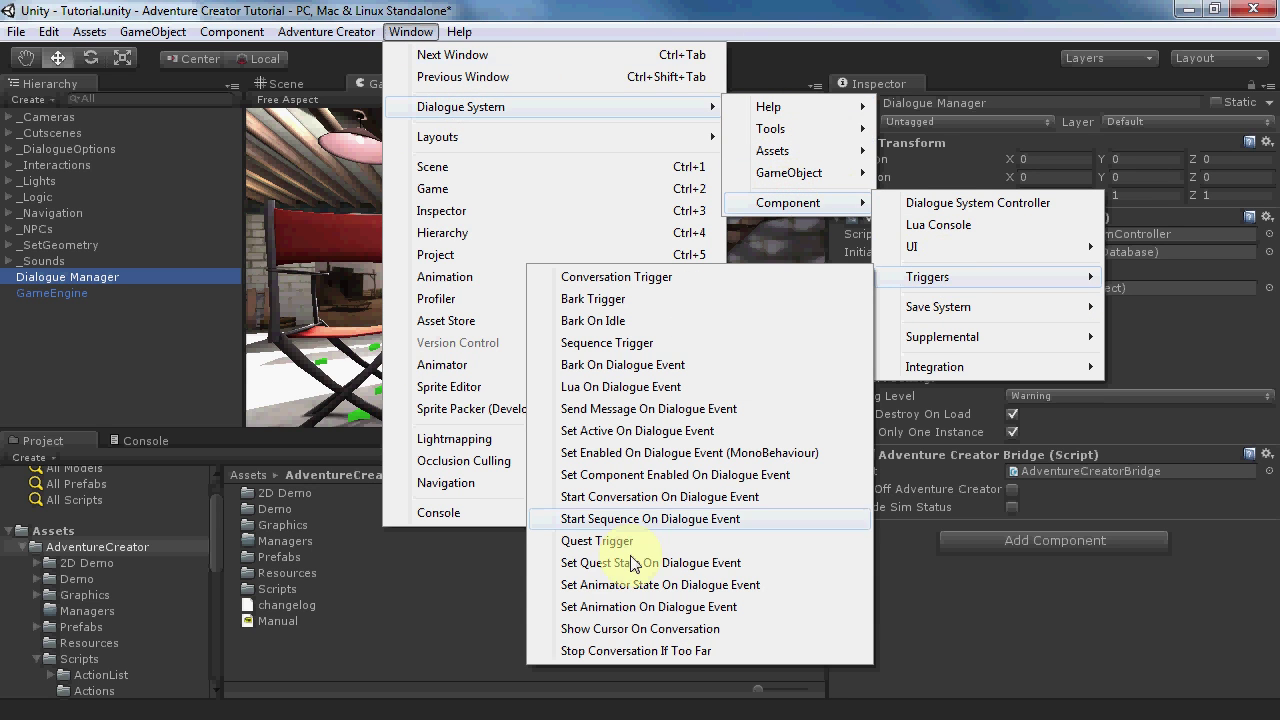
click(627, 629)
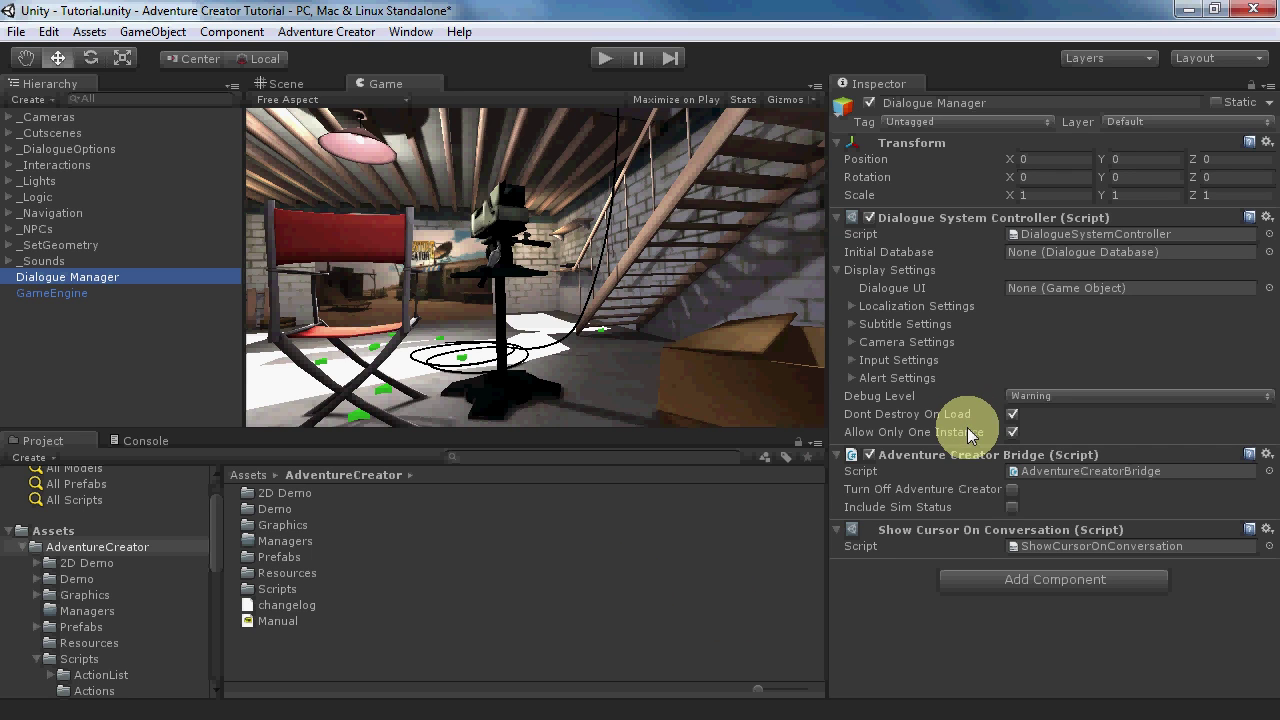
- Enable the Adventure Creator Bridge's Turn Off Adventure Creator option and switch to the integration manual in the browser
click(1012, 489)
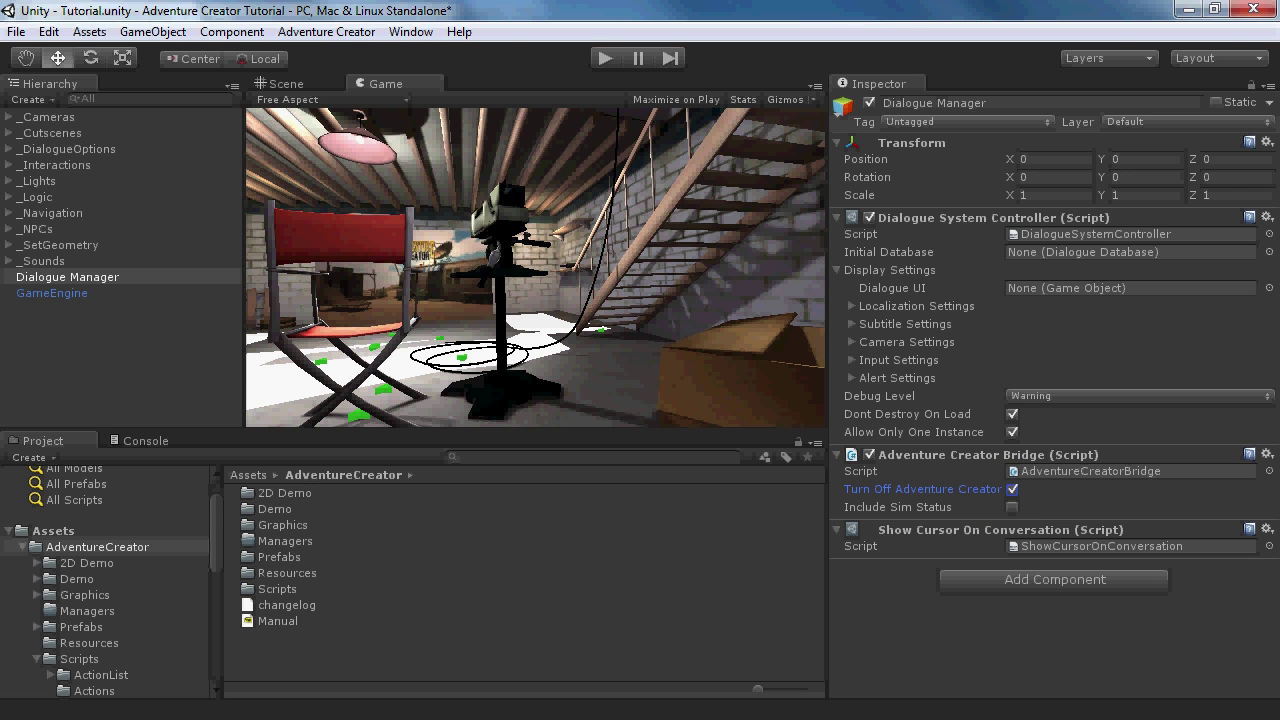
key(alt+Tab)
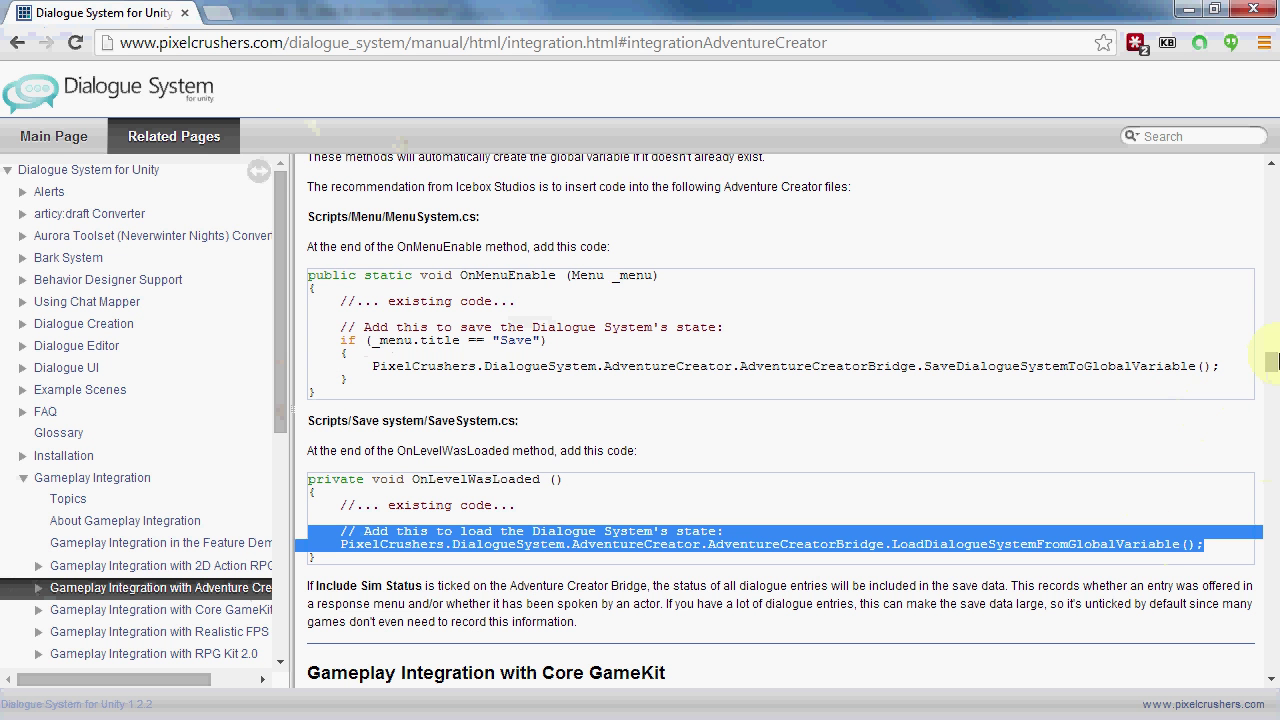
- Read the manual's Adventure Creator Bridge section, examining the Lua examples for Variable["Tipped_barrel"] and Item["Prop_sword"].Count
drag(1272, 365, 1271, 333)
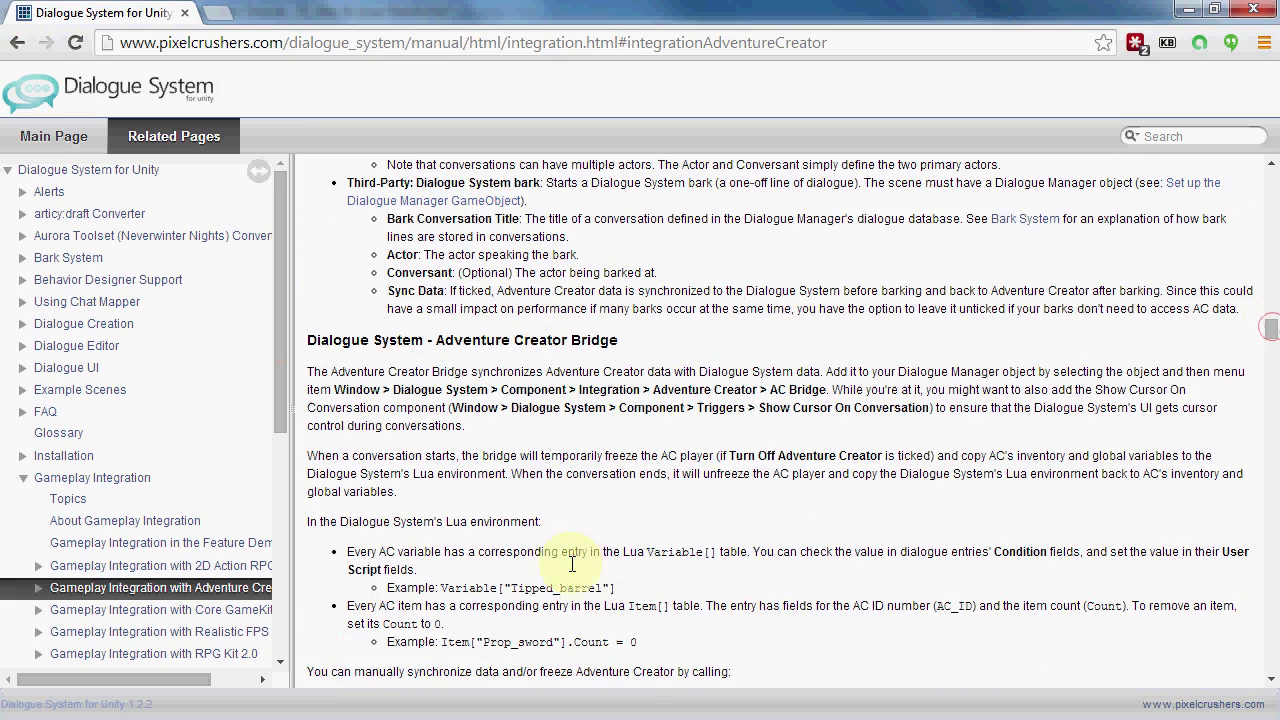
scroll(580, 560, down, 3)
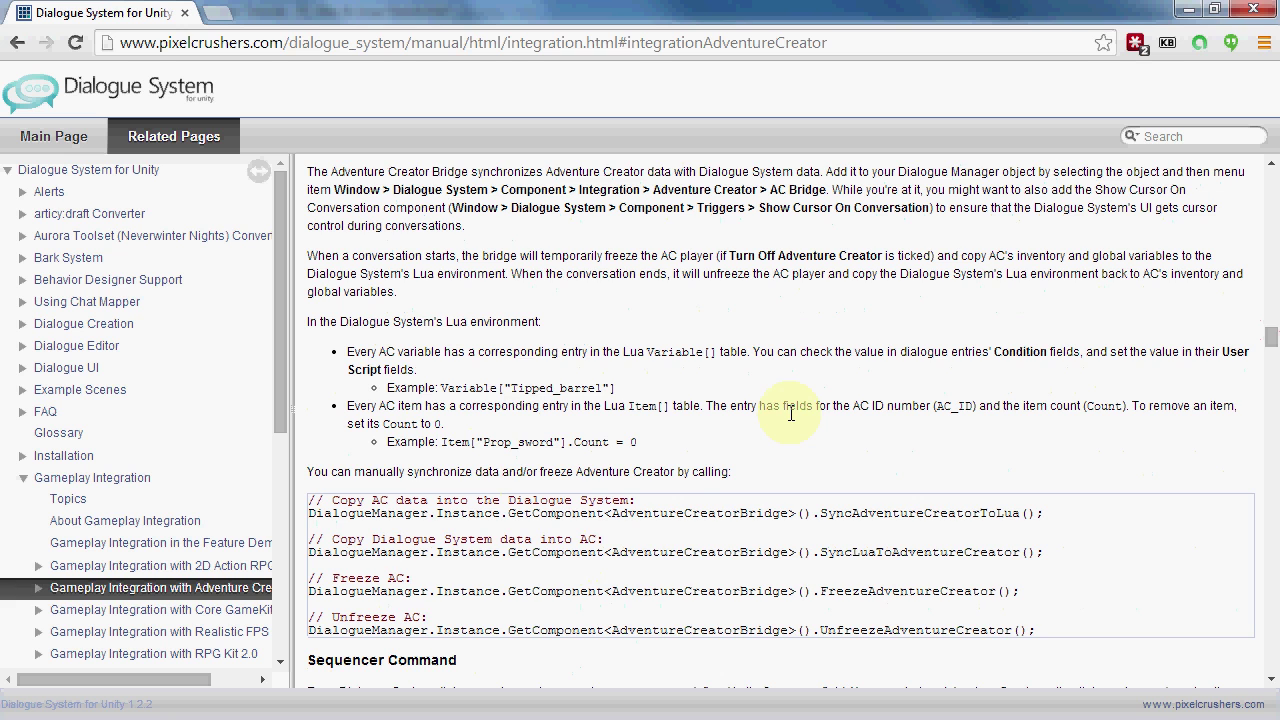
drag(441, 386, 657, 396)
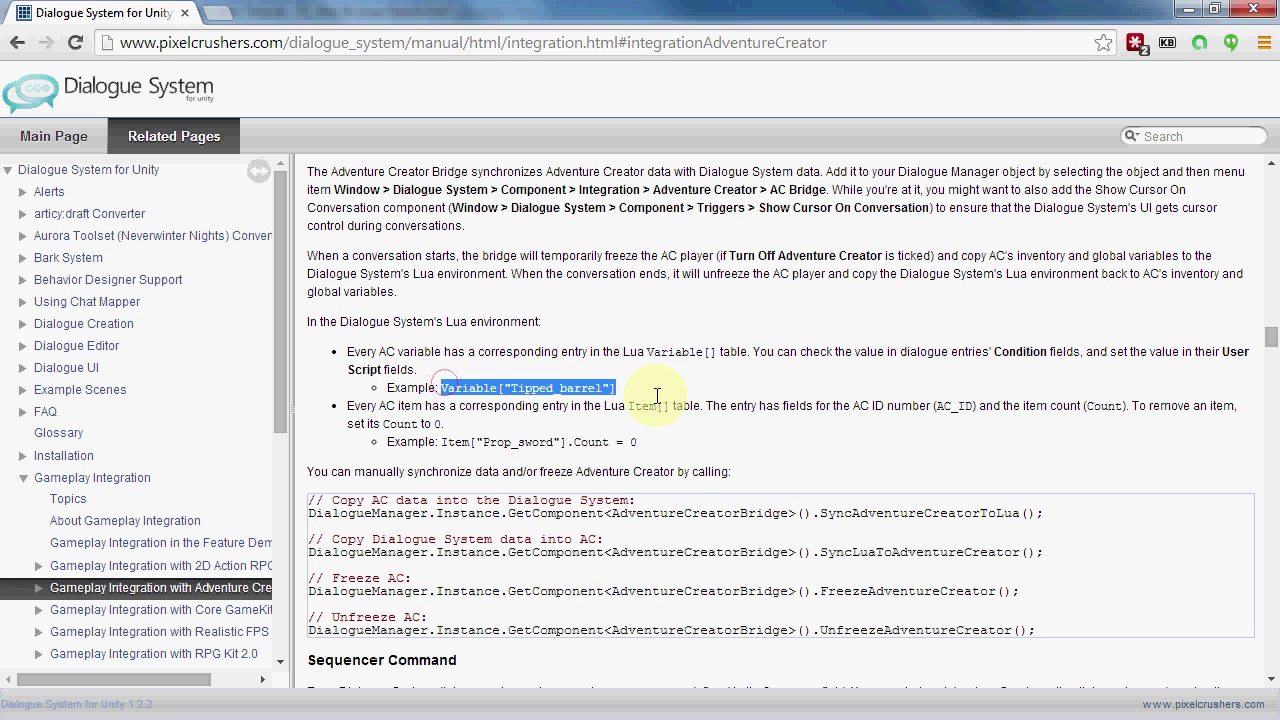
click(748, 380)
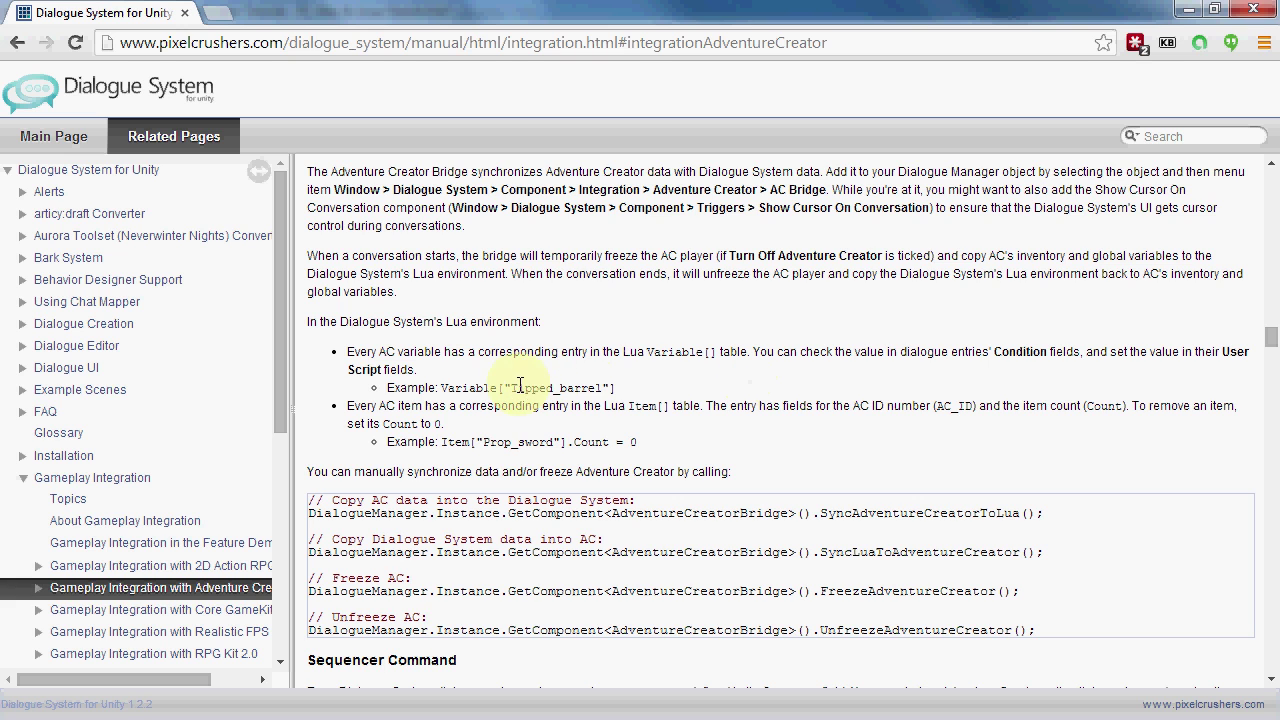
drag(511, 388, 606, 390)
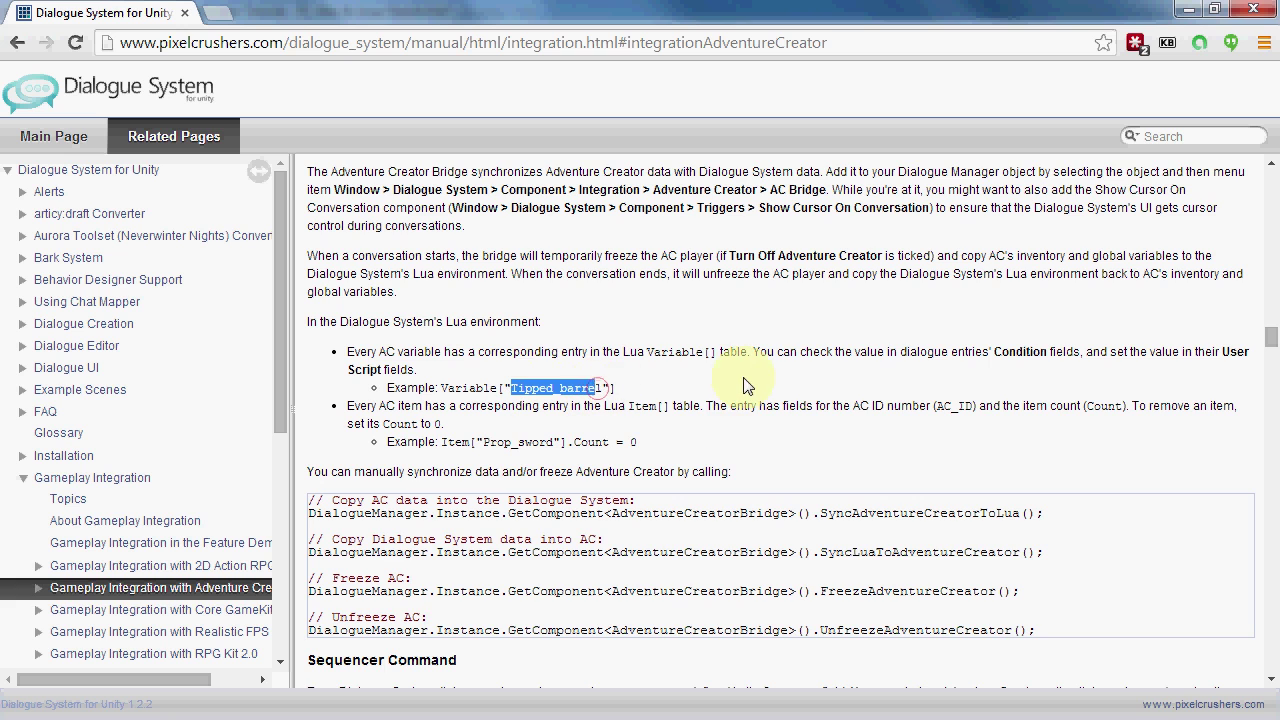
click(716, 388)
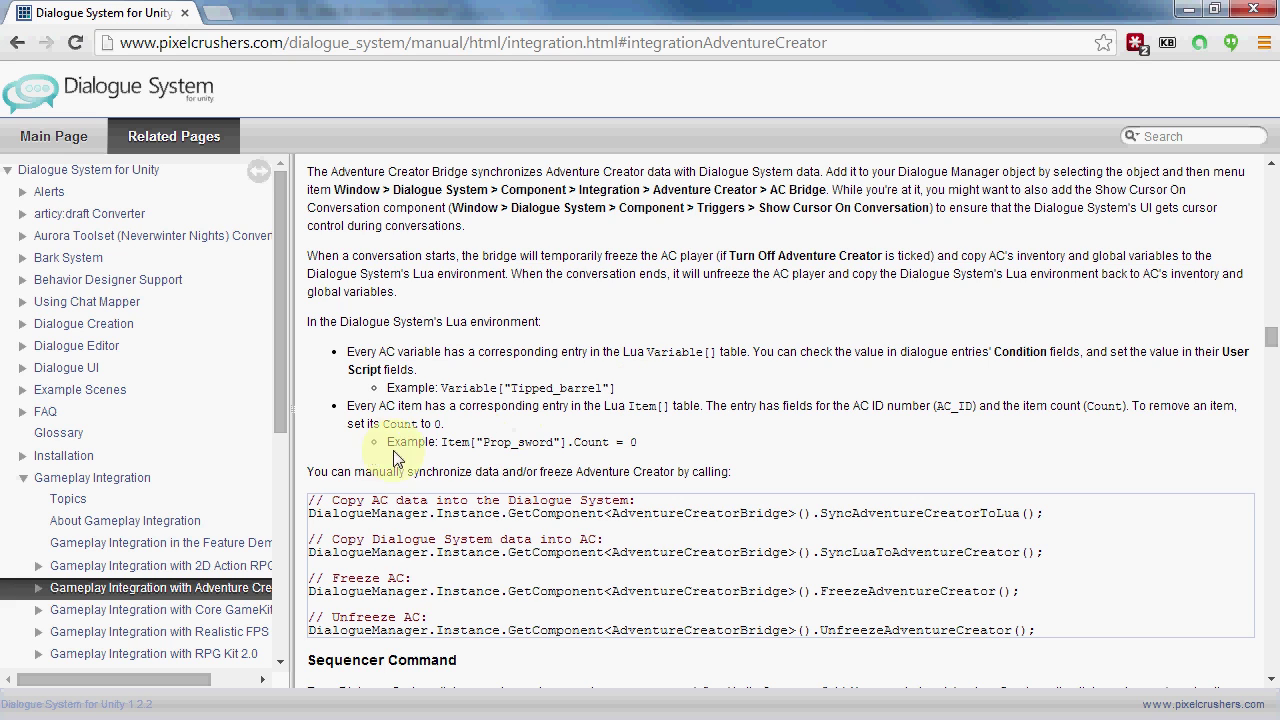
drag(441, 442, 608, 443)
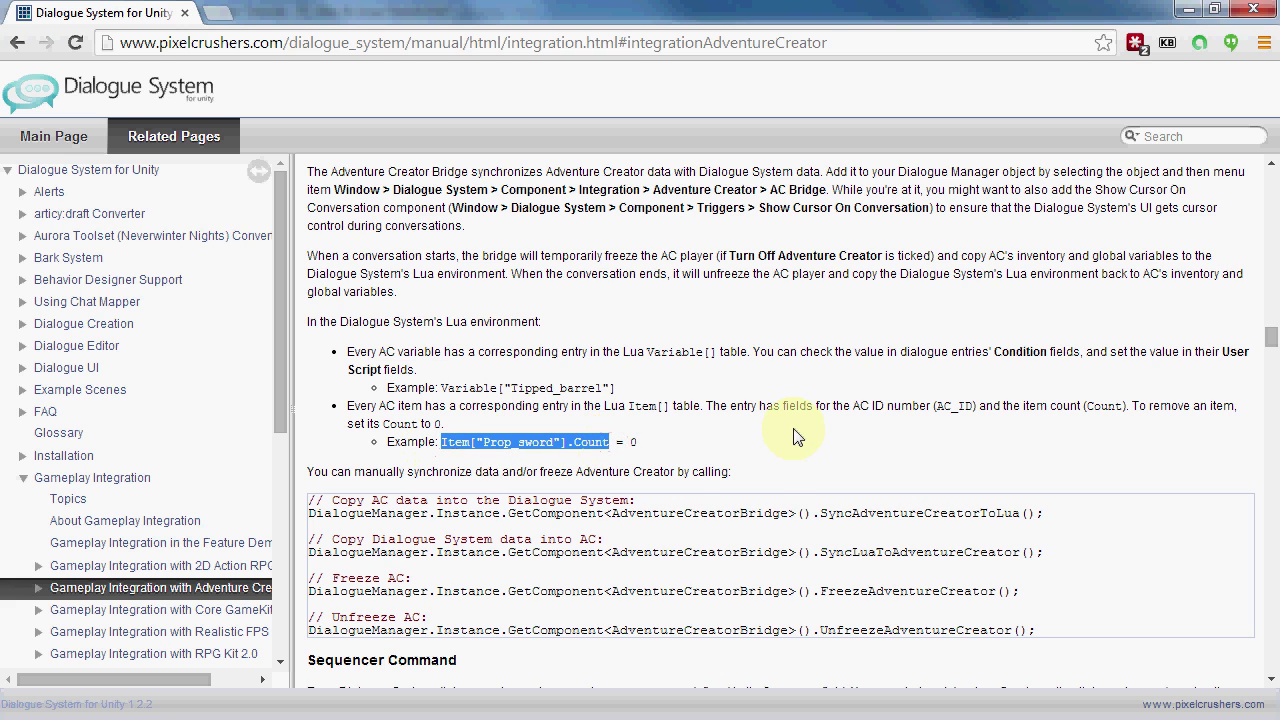
click(590, 444)
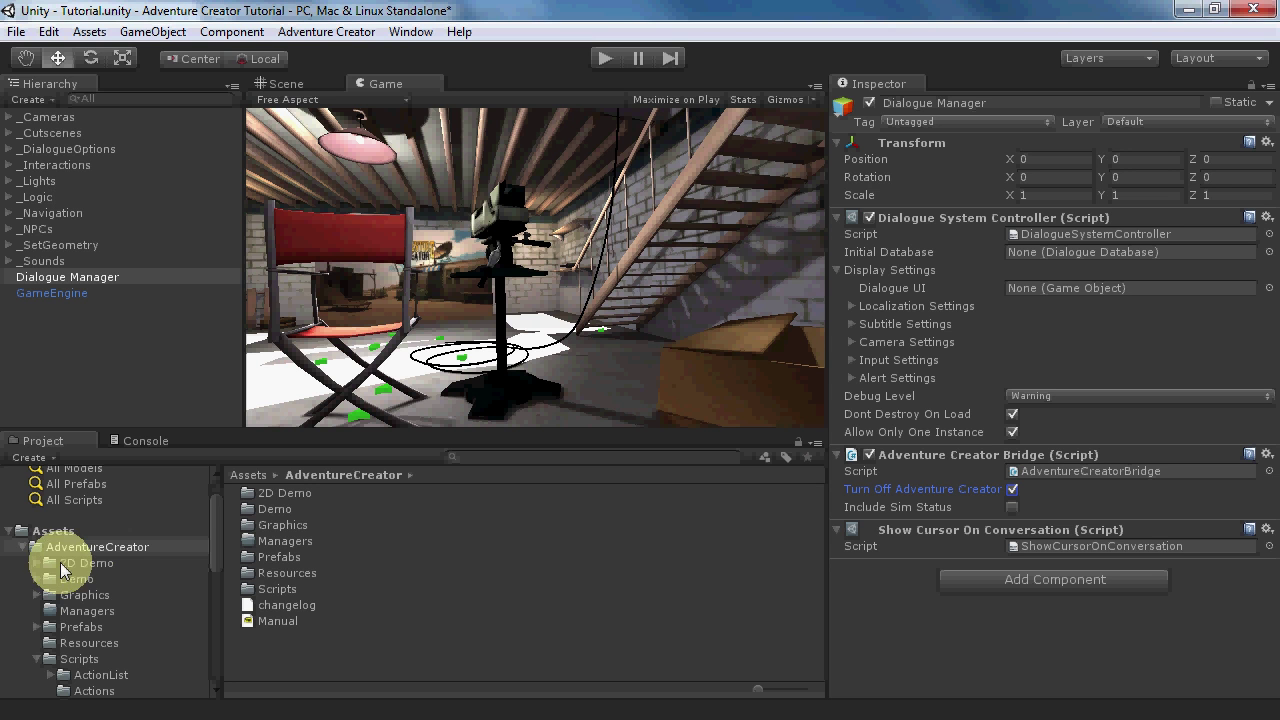
- Switch to Unity, create a Dialogue Database asset in the Assets folder and open it for editing
click(55, 531)
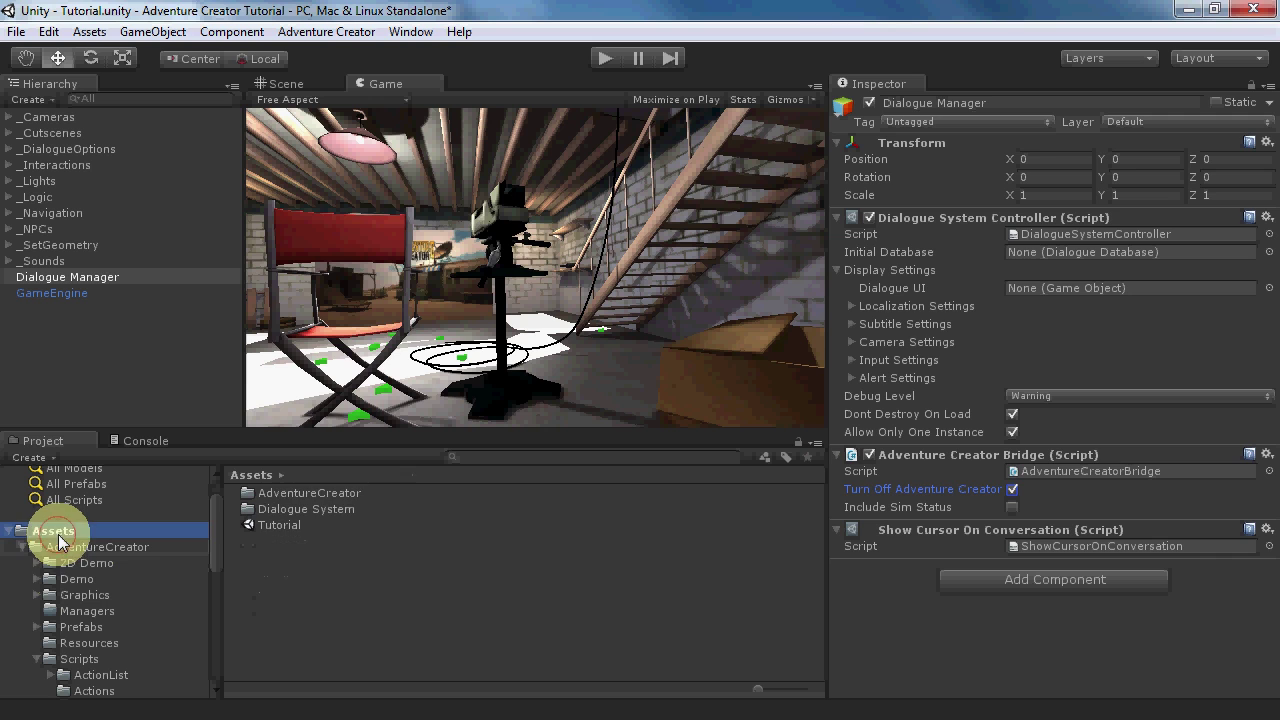
right_click(281, 556)
click(445, 218)
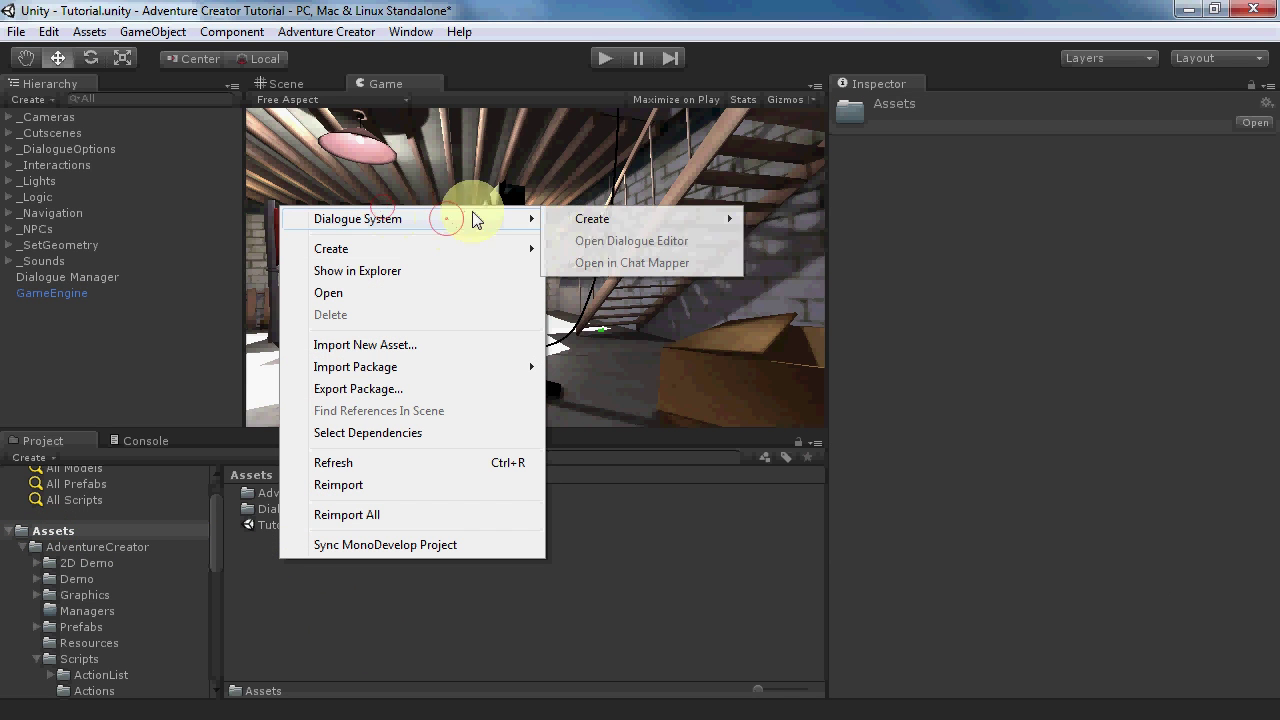
mouse_move(735, 222)
click(802, 240)
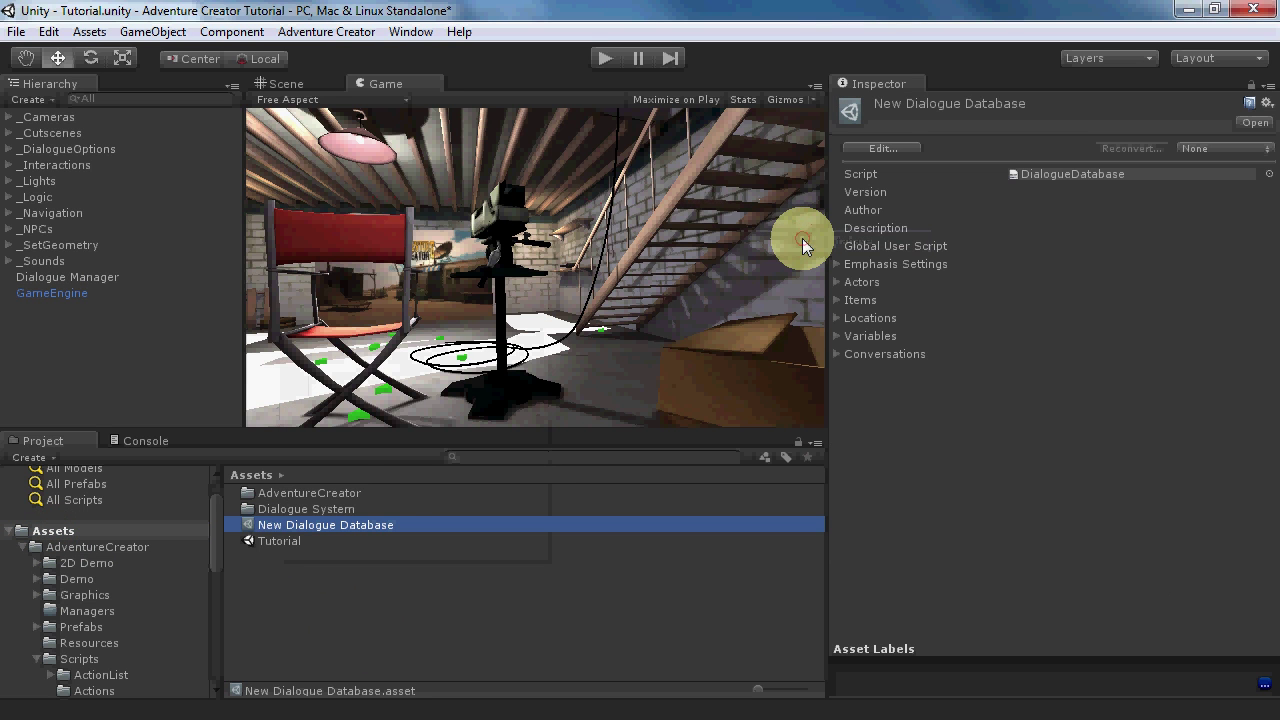
double_click(277, 528)
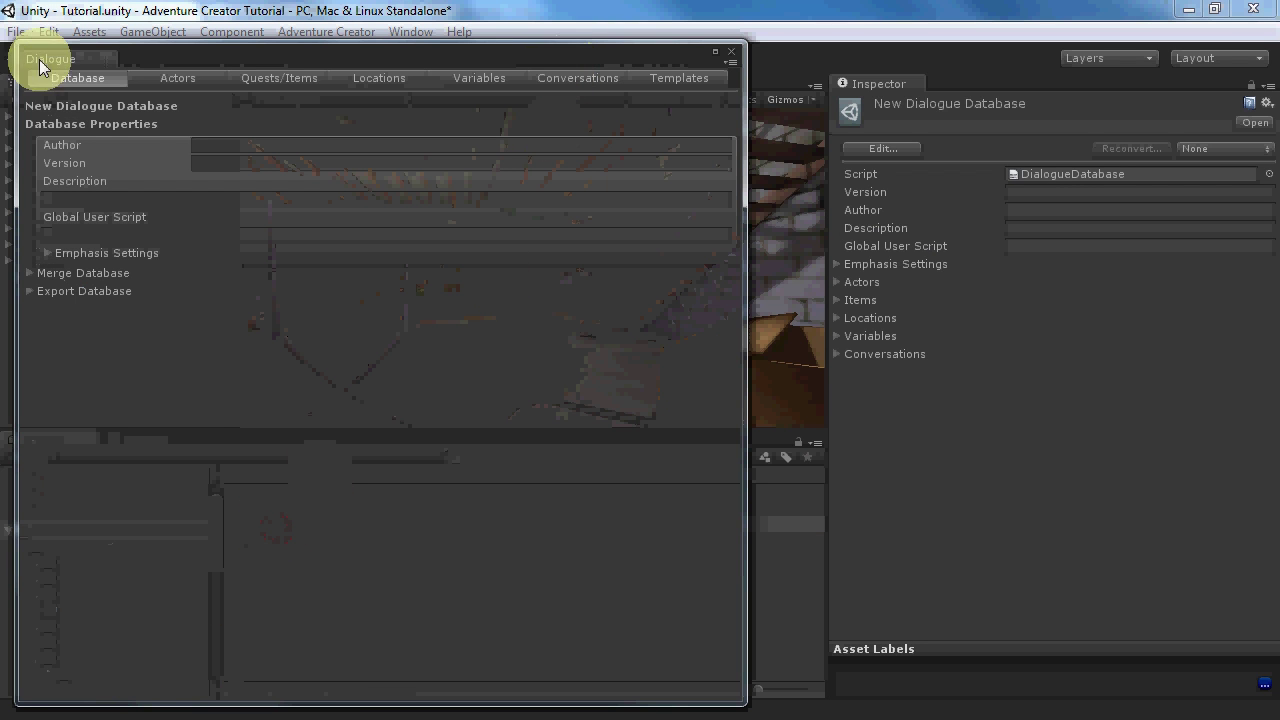
- Rename the database's default Player actor as Tin Pot
click(160, 77)
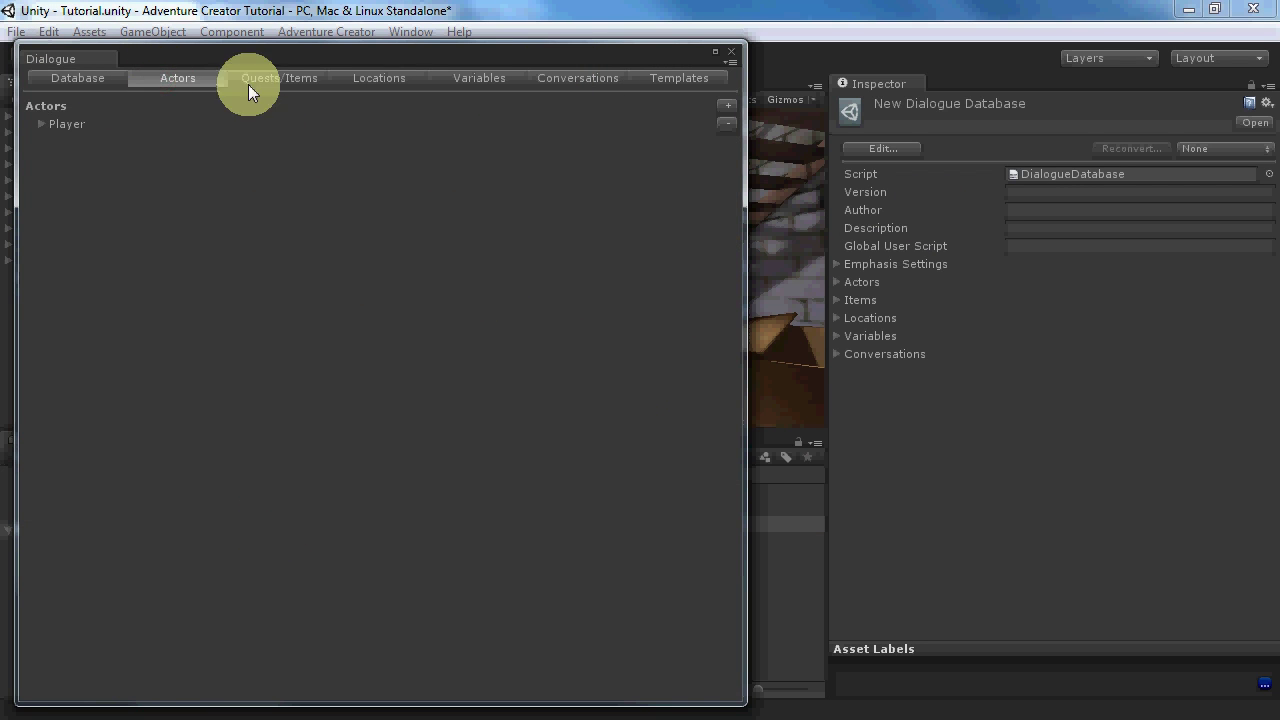
click(45, 122)
click(345, 166)
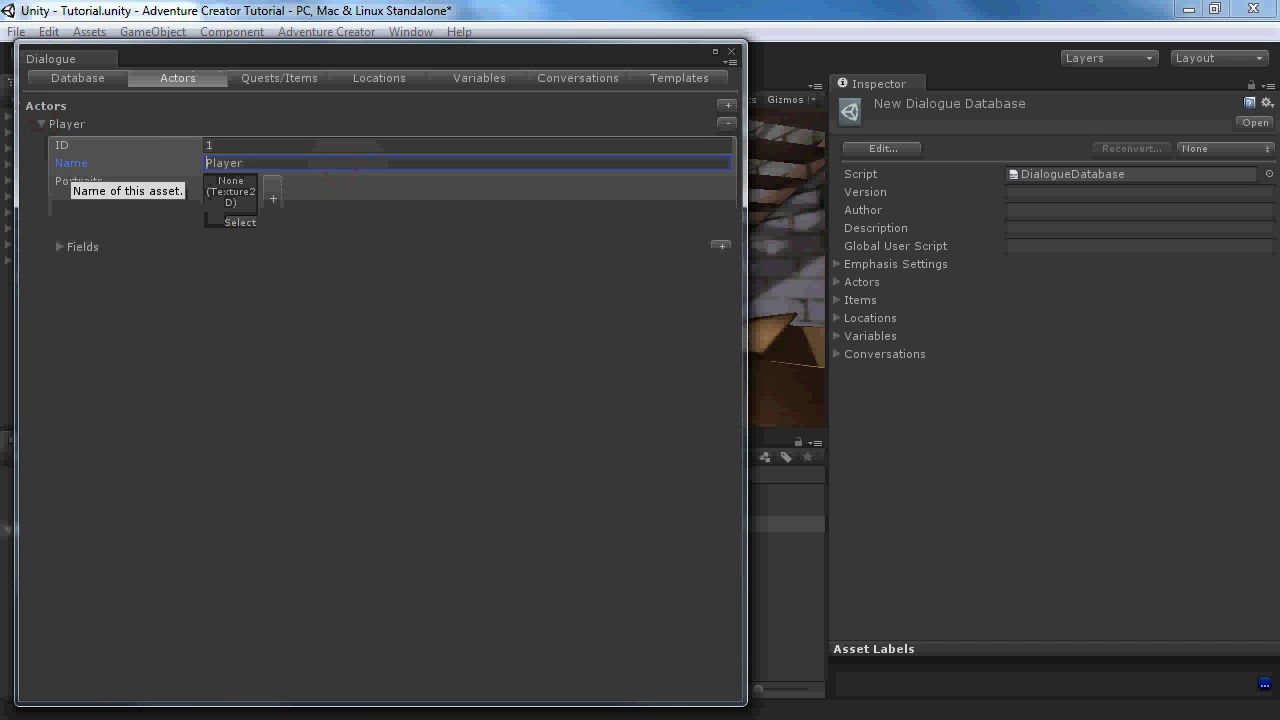
text(Tin )
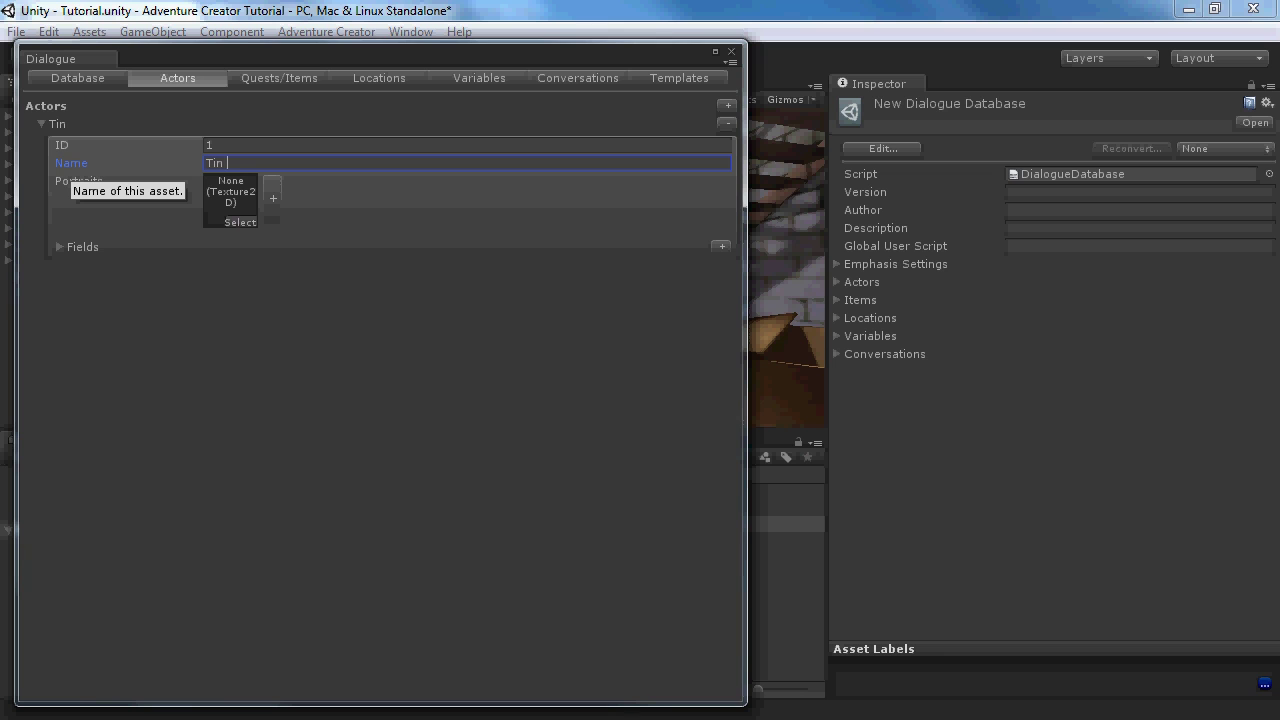
text(Pot)
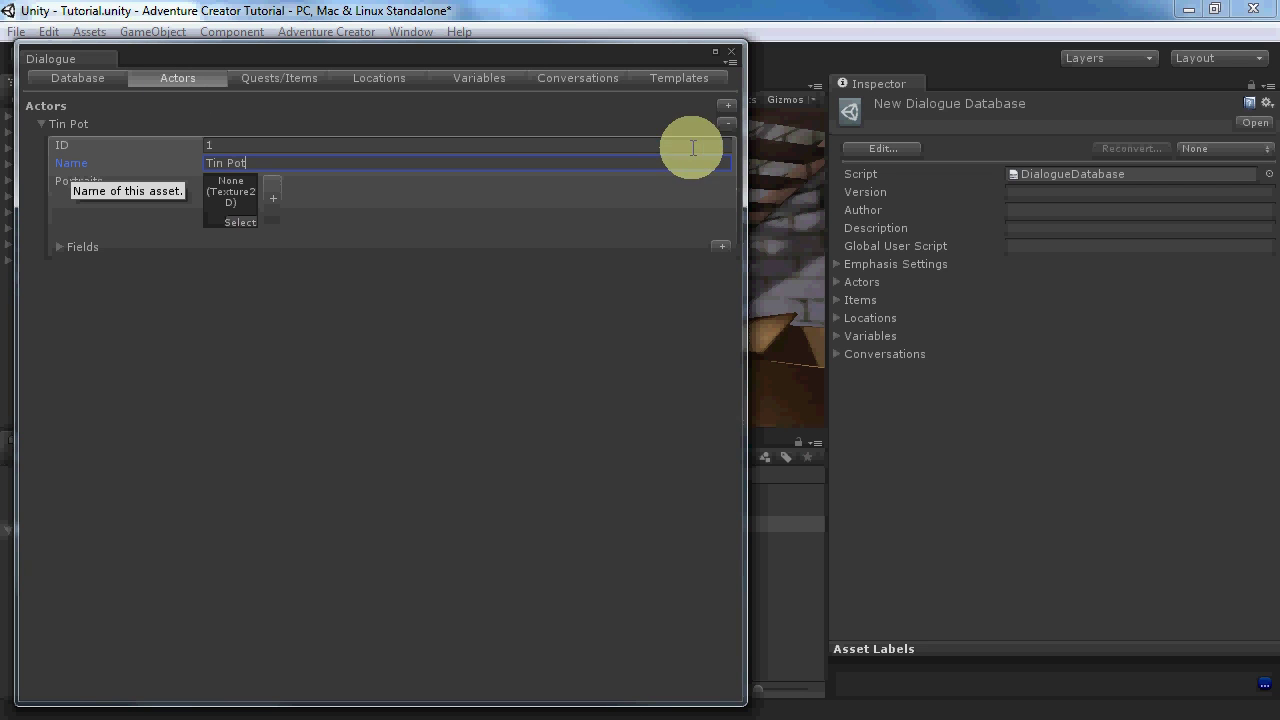
click(44, 120)
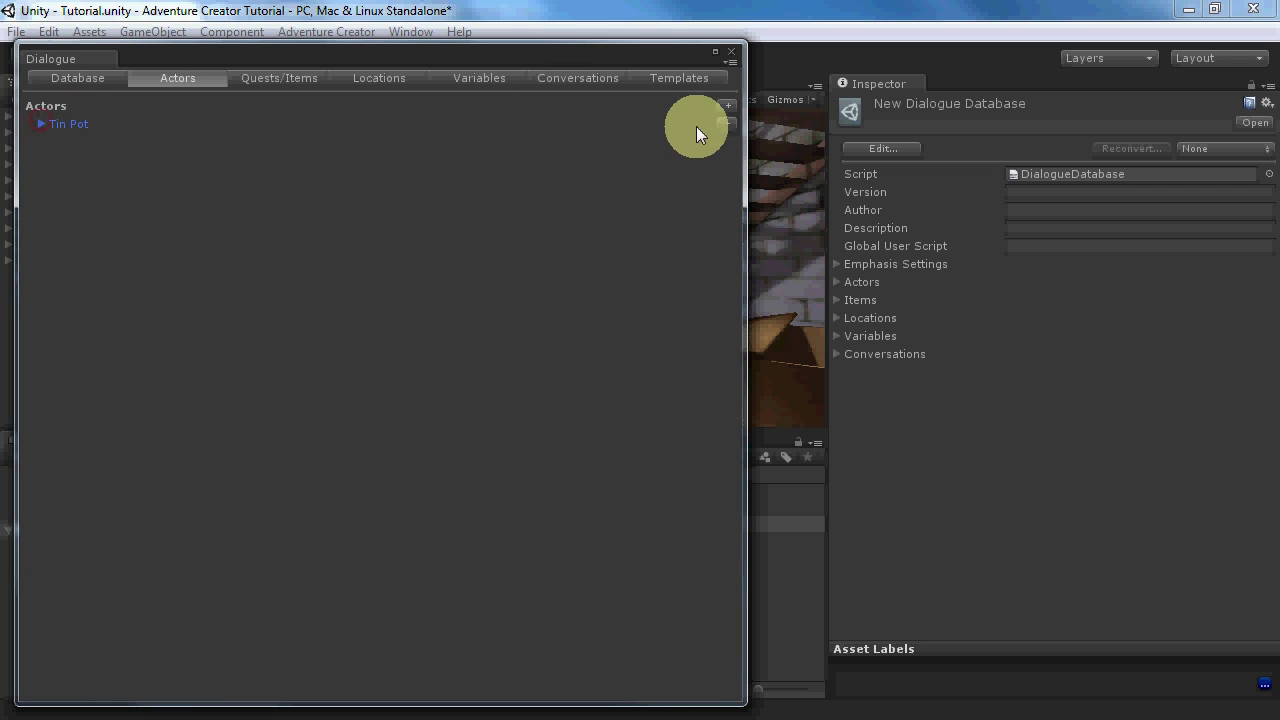
- Add a second actor to the dialogue database and name it Brain
click(729, 104)
click(41, 142)
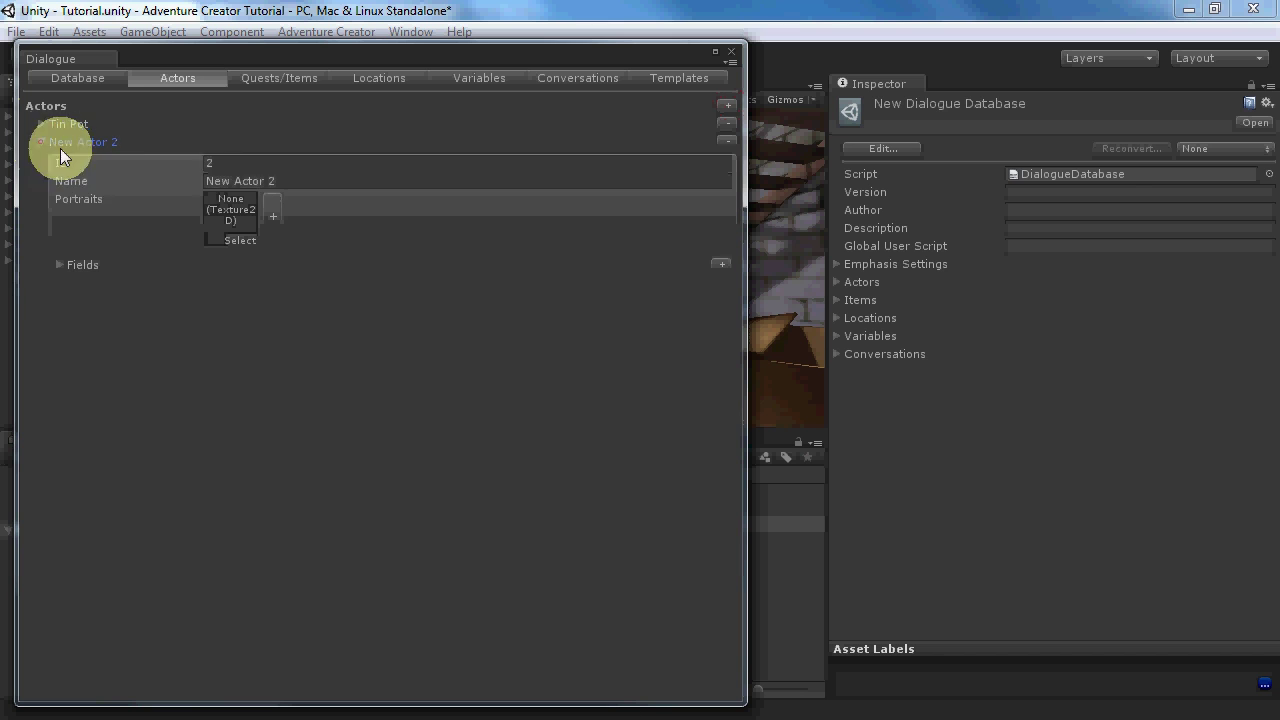
click(290, 180)
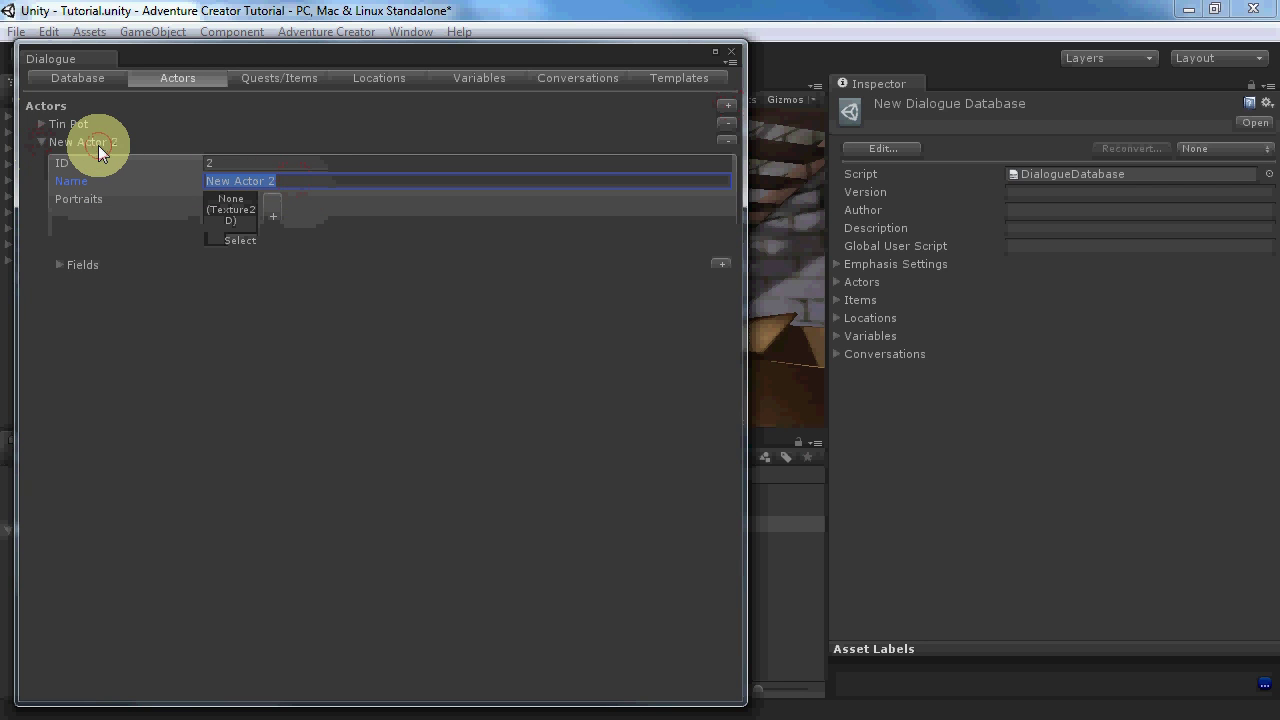
text(Brain)
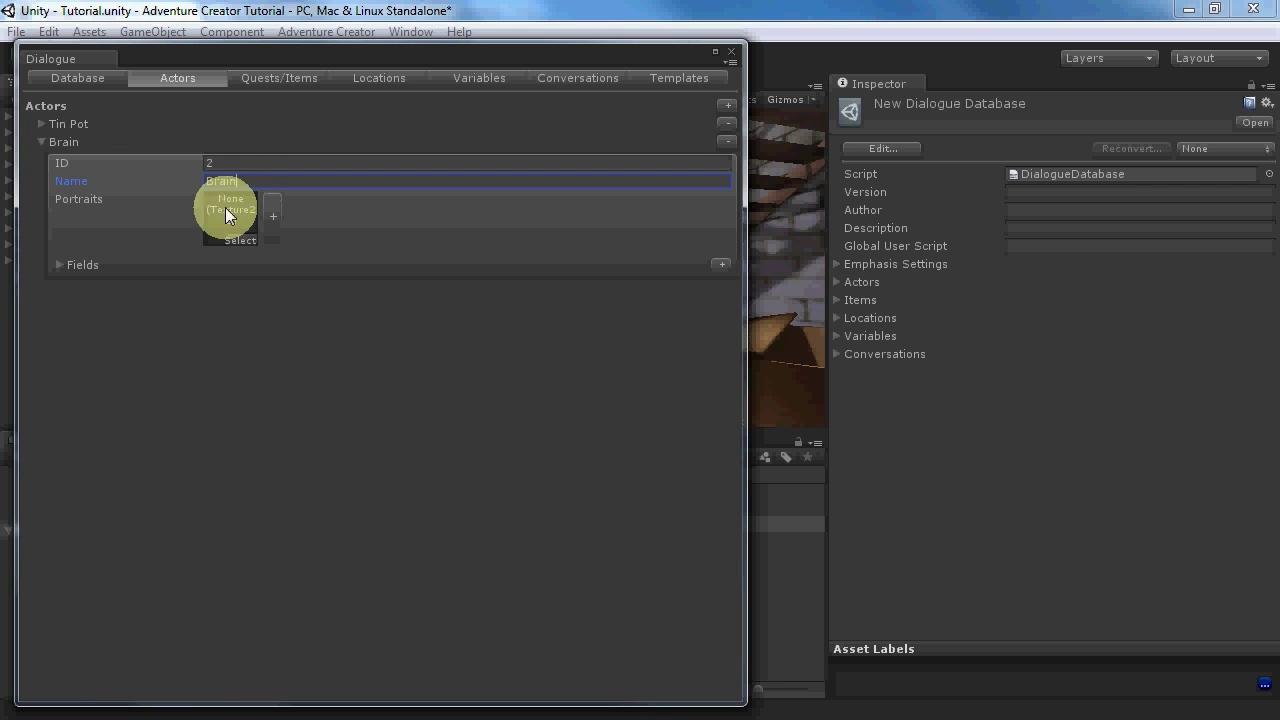
click(40, 140)
- Add a new conversation to the database and create a child node under its START node
click(567, 77)
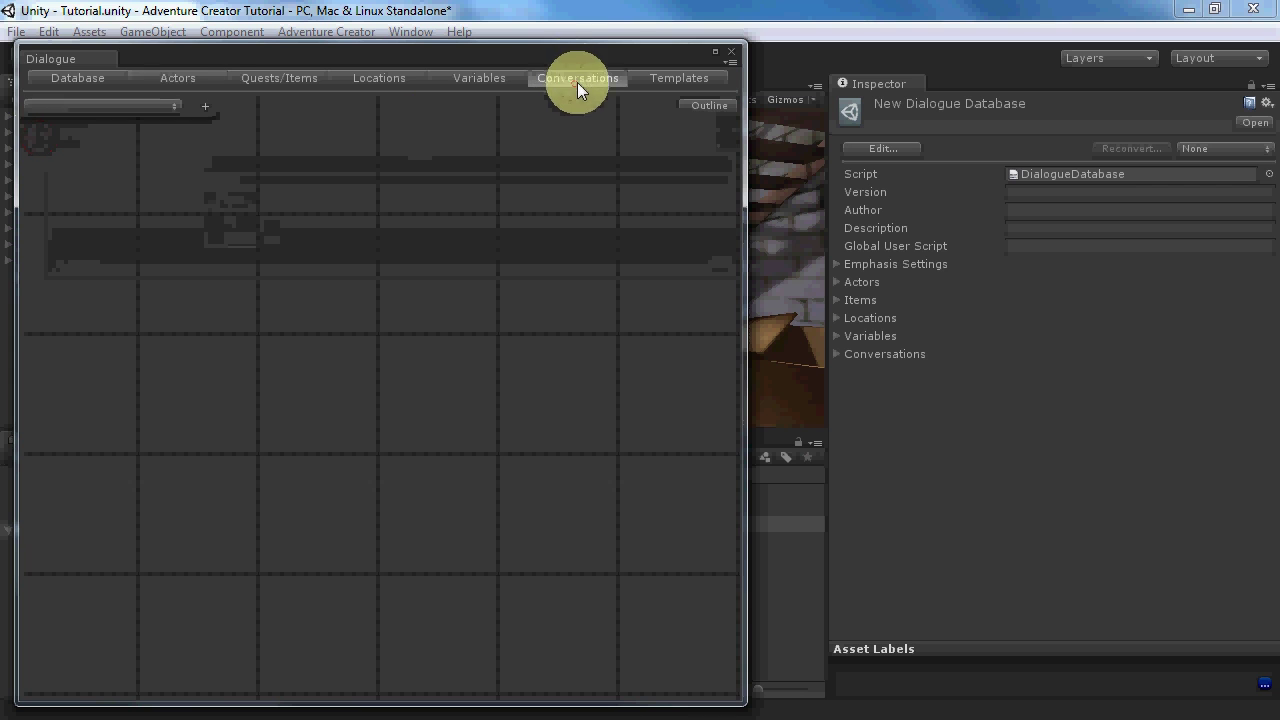
click(205, 106)
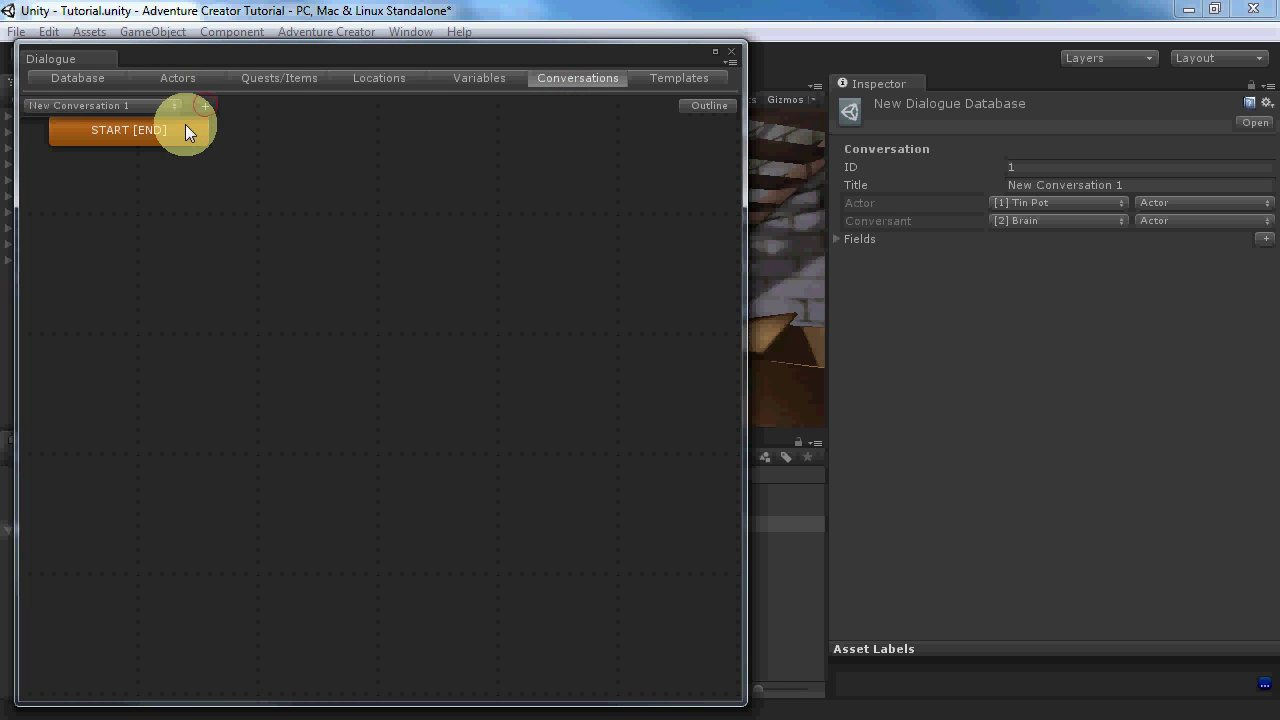
drag(173, 128, 187, 195)
right_click(186, 197)
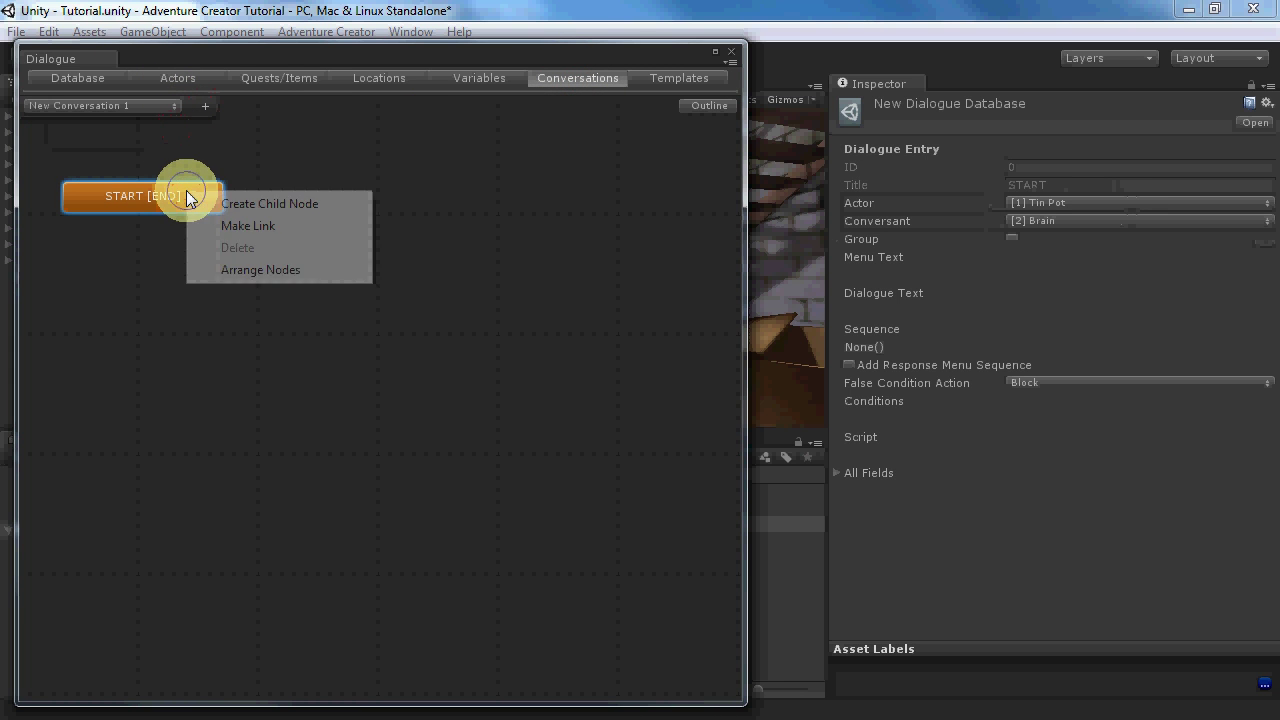
click(252, 206)
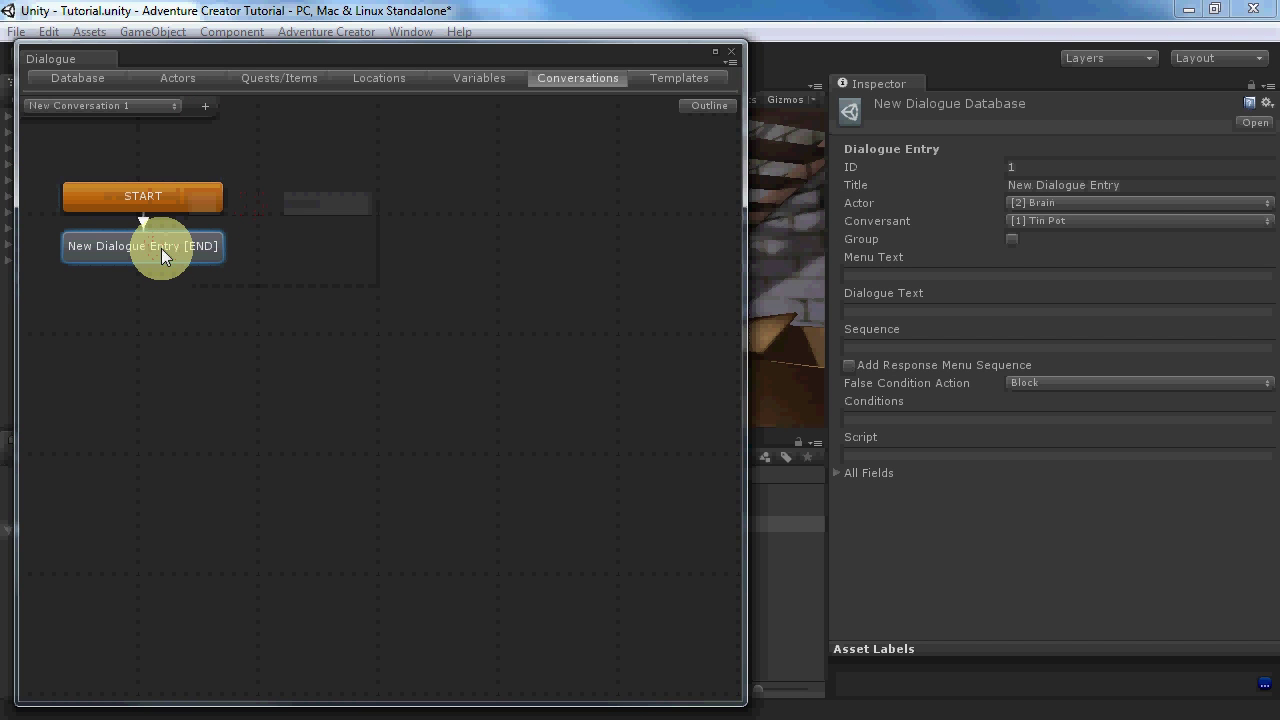
- Set the new entry's Dialogue Text to "I'm tipping this barrel!"
click(929, 310)
text(I'm )
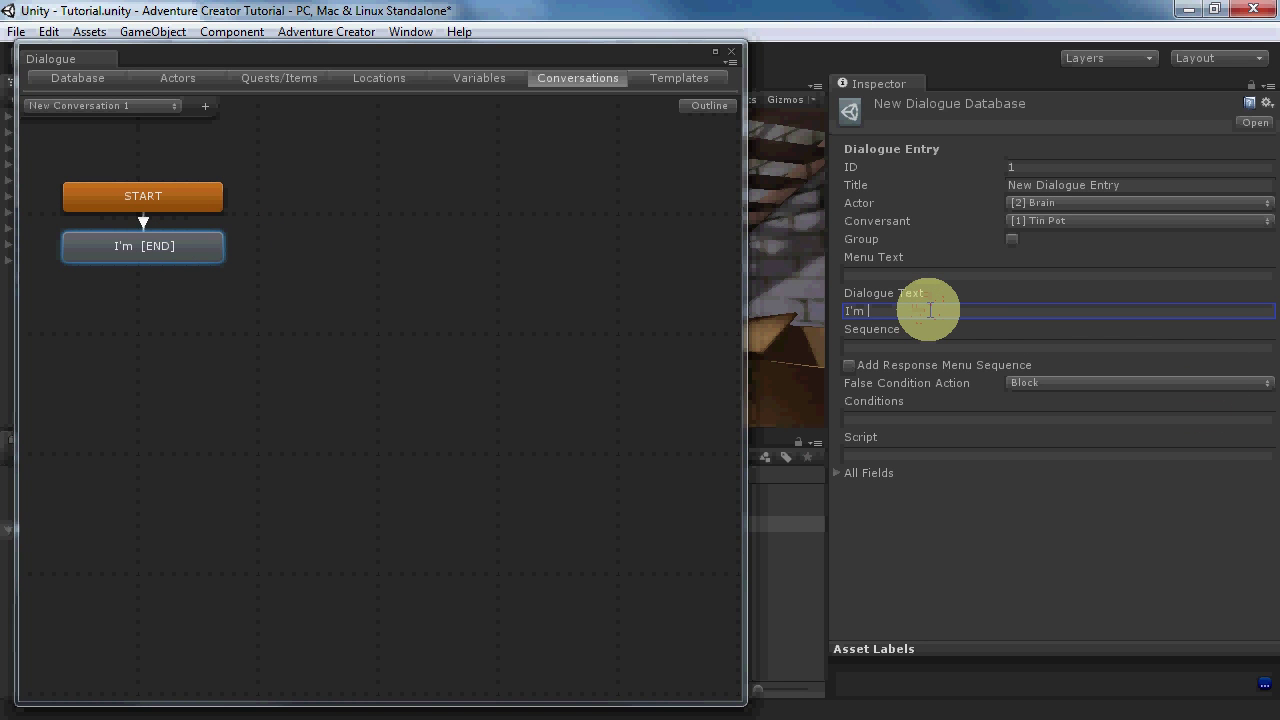
text(tipping this barrel!)
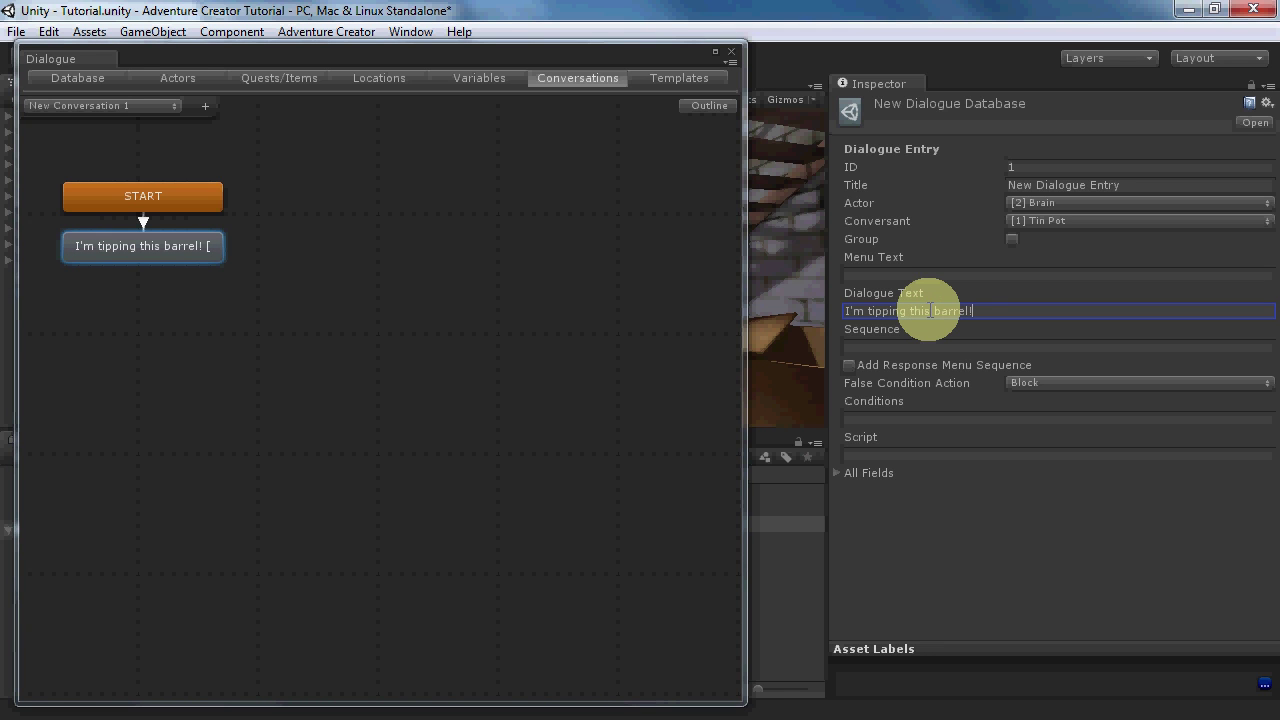
- Give the entry the condition Variable["Tipped_barrel"] == false and the script Item["Prop_sword"].Count = 1
click(906, 418)
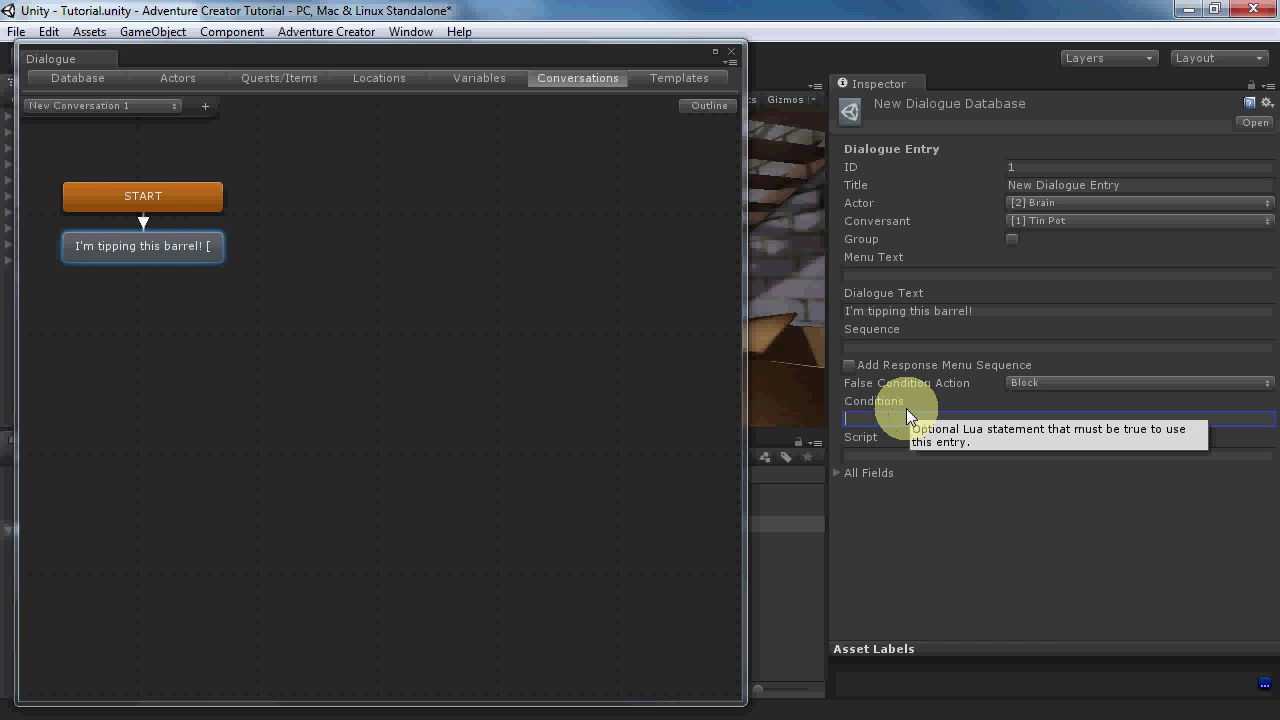
text(Variable[")
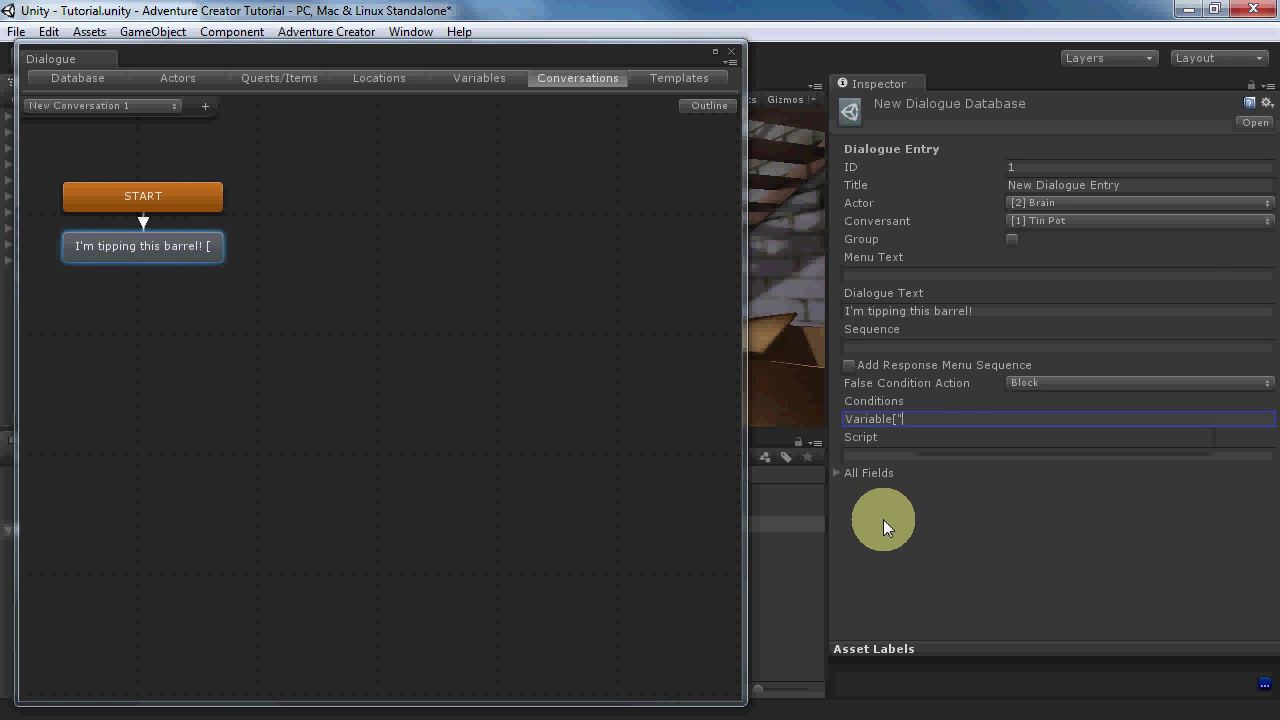
text(Tipped)
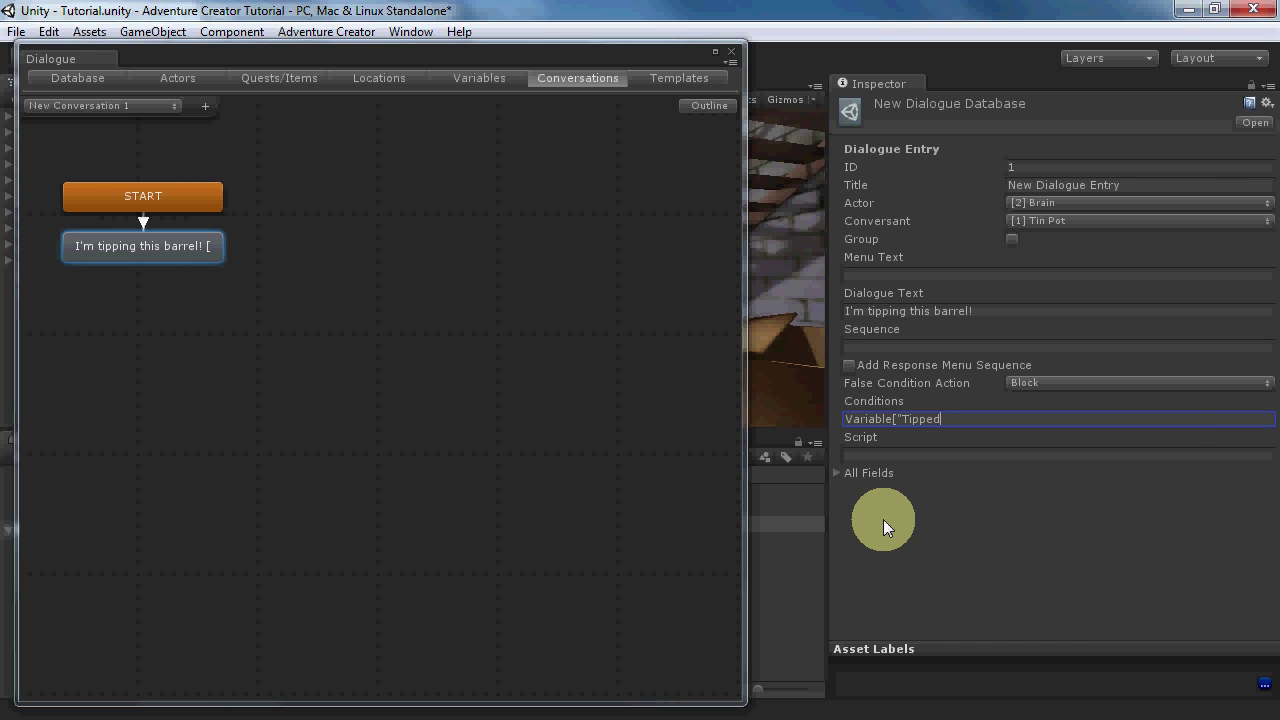
text(_barrel"] == false)
click(930, 455)
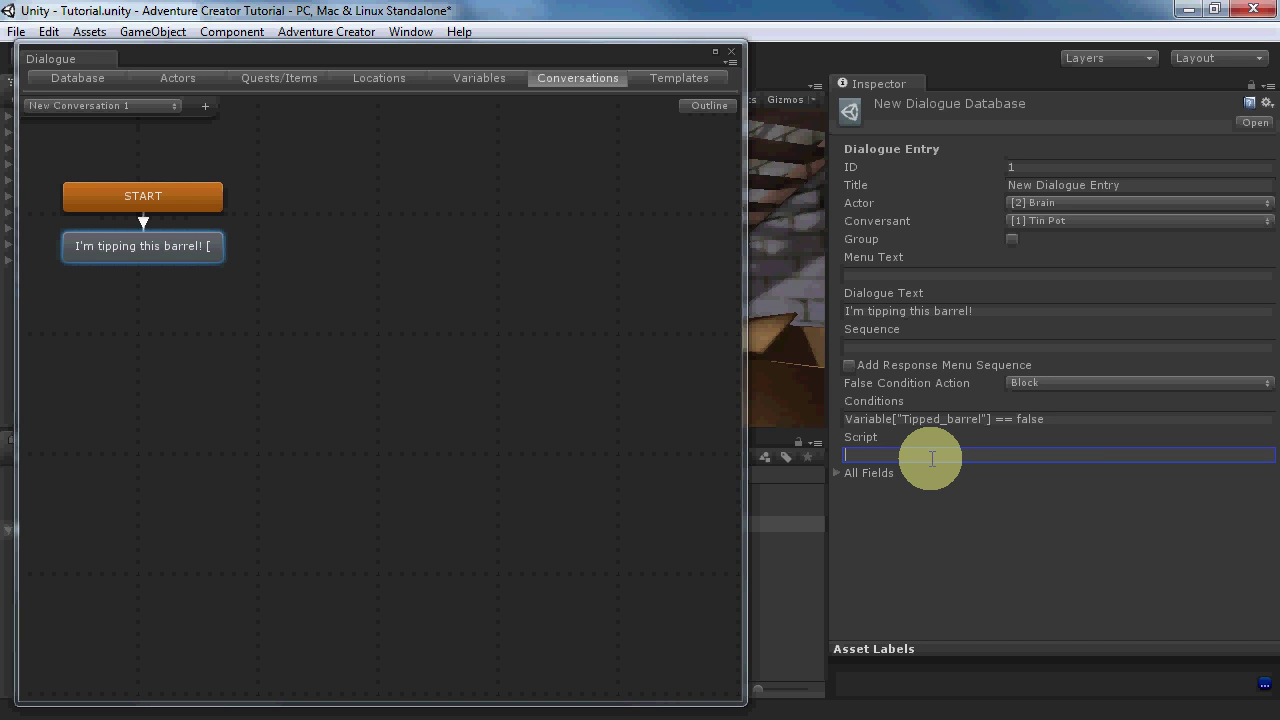
text(Item["Prop_sword"].Count = 1)
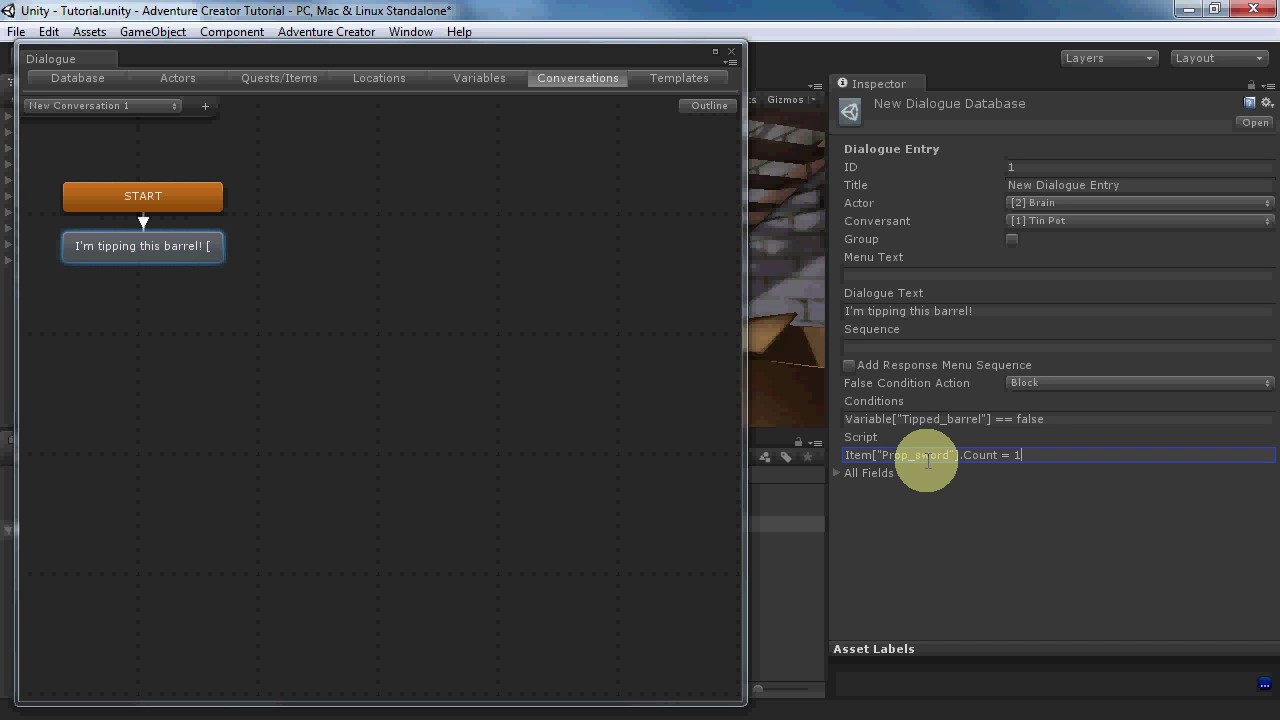
- Look up the BarrelTip cutscene under the scene's _Cutscenes group and view its settings
drag(552, 55, 801, 31)
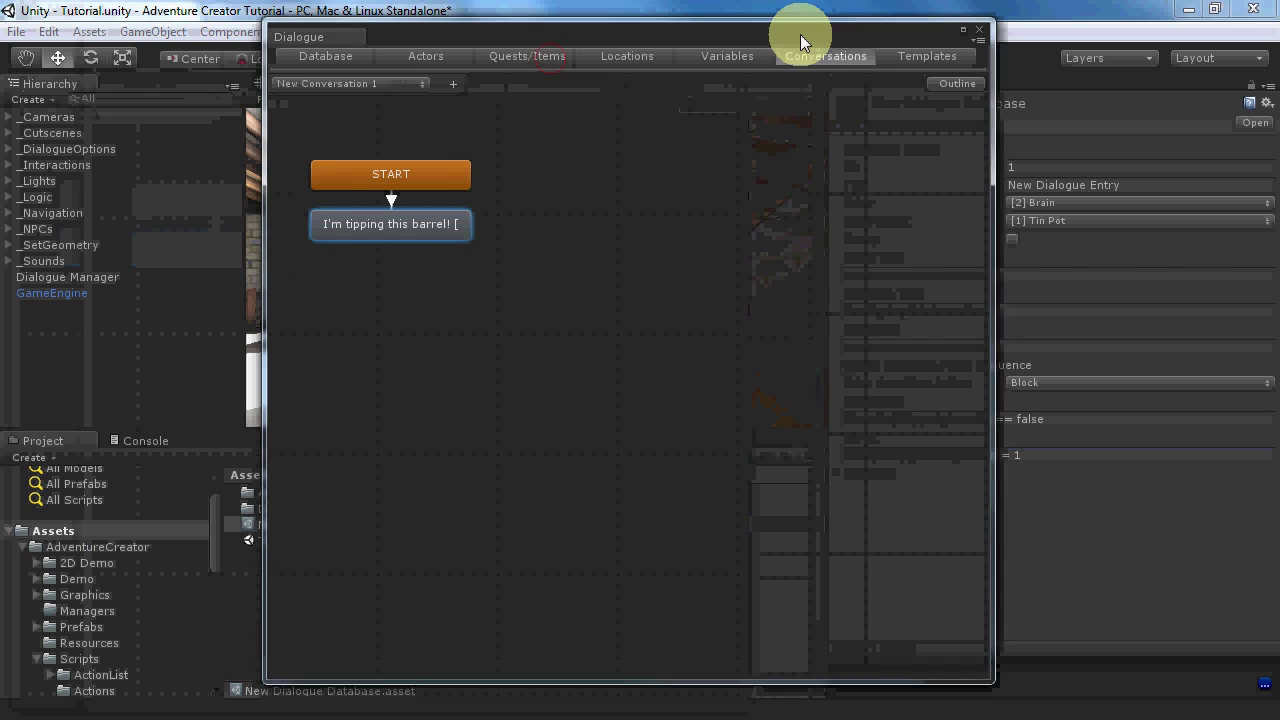
click(9, 133)
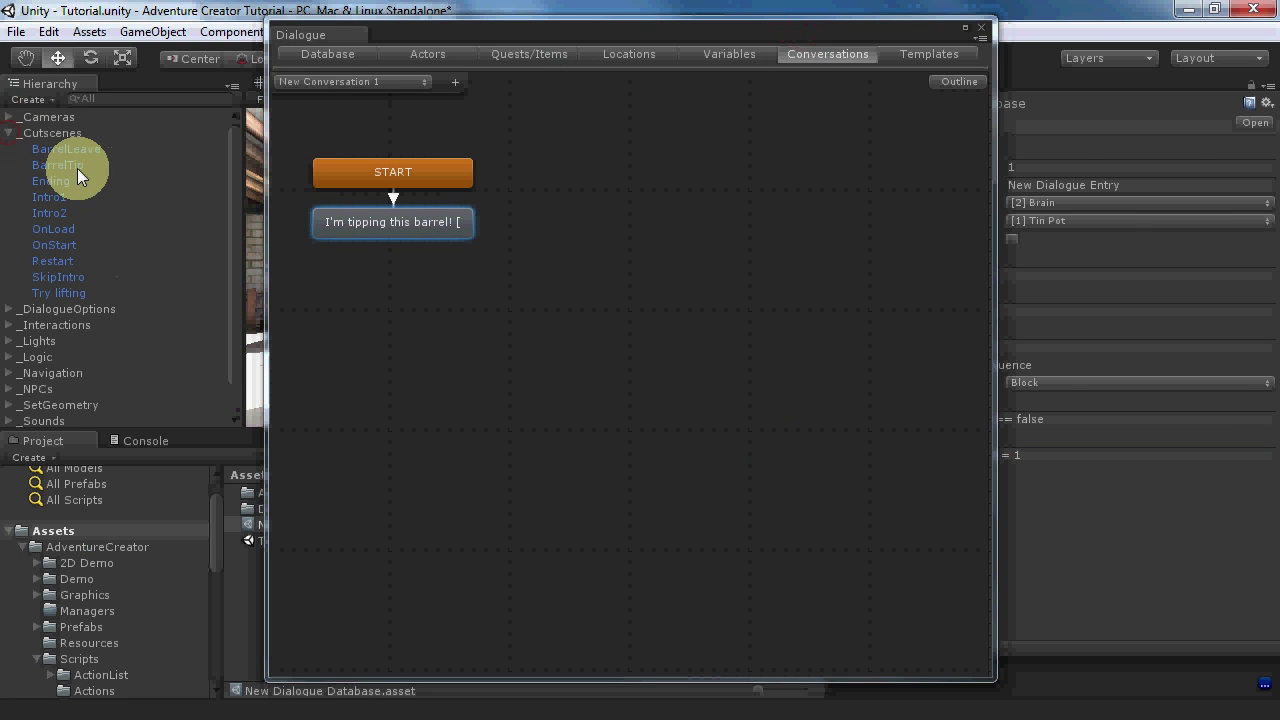
click(71, 164)
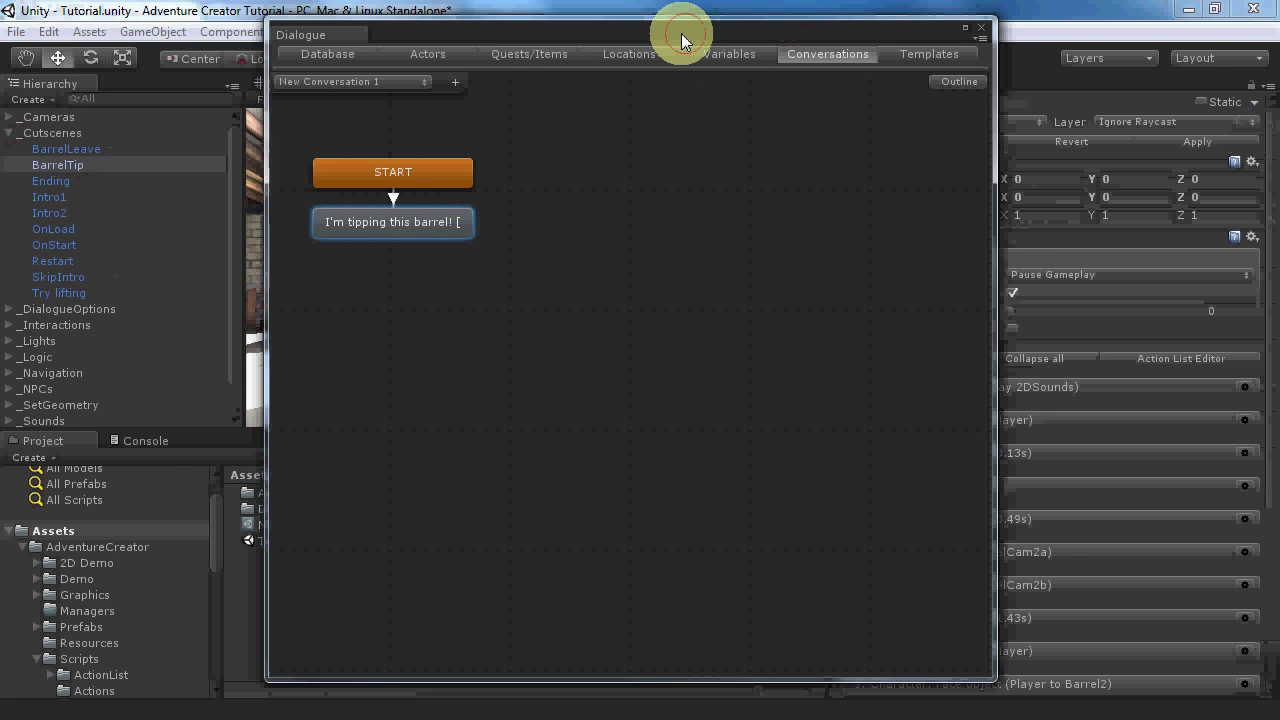
- Set the barrel-tipping dialogue entry's Sequence to AC(BarrelTip)
drag(683, 30, 462, 35)
click(218, 235)
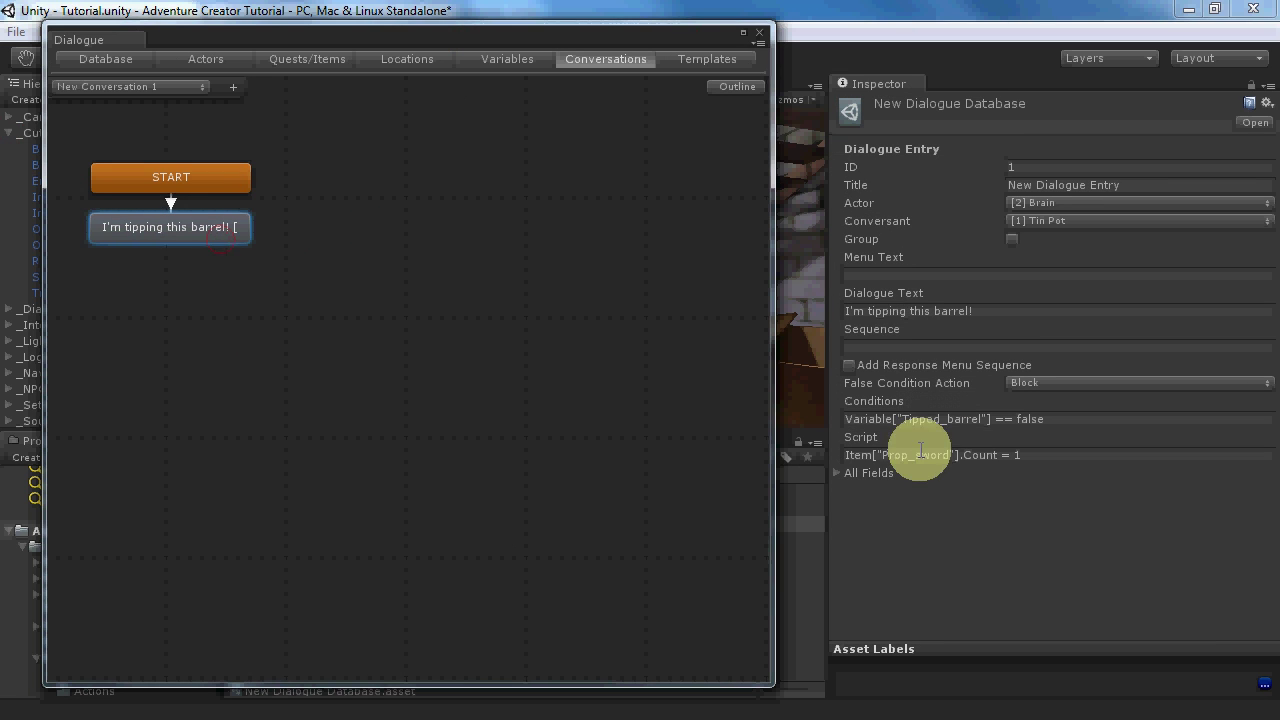
click(904, 347)
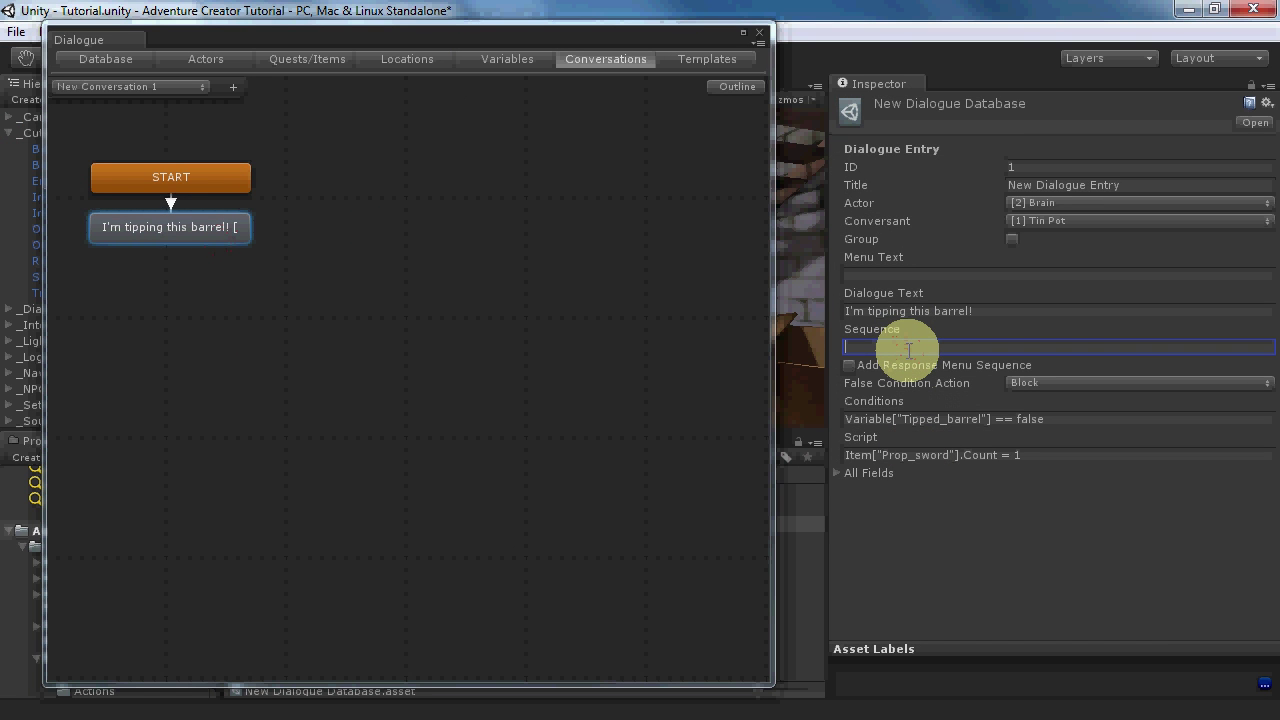
text(AC()
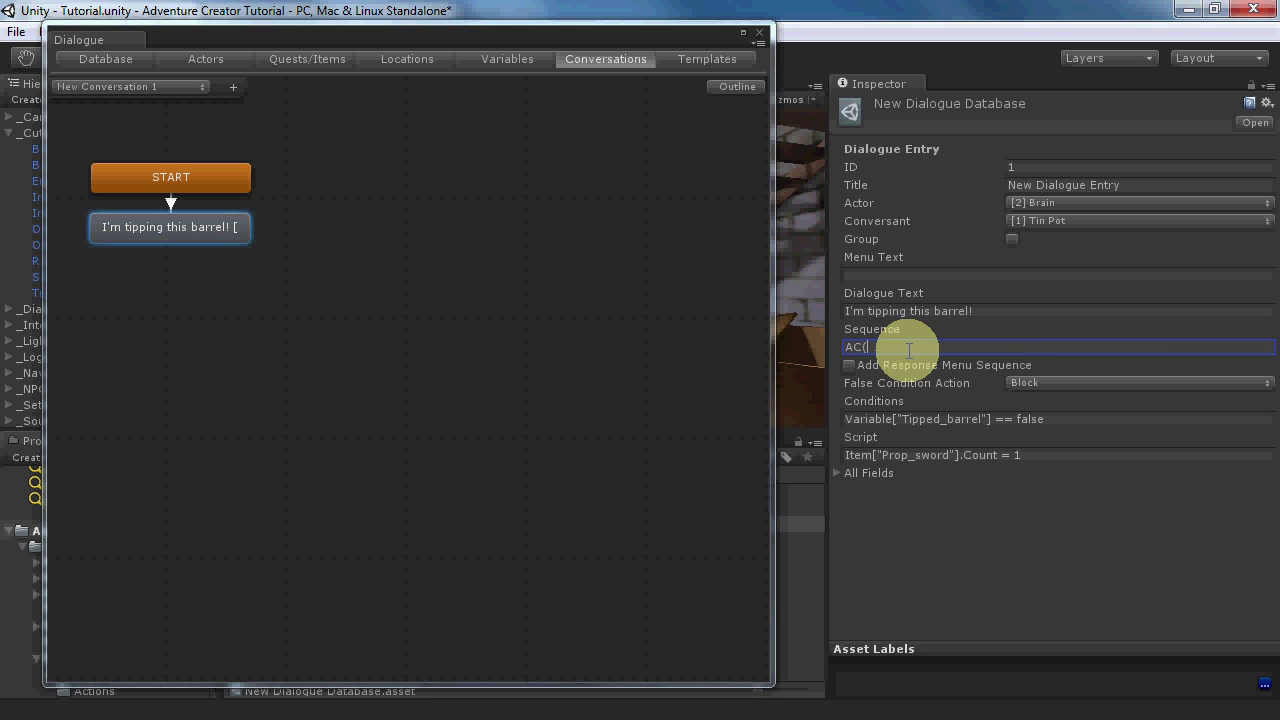
text(BarrelTip))
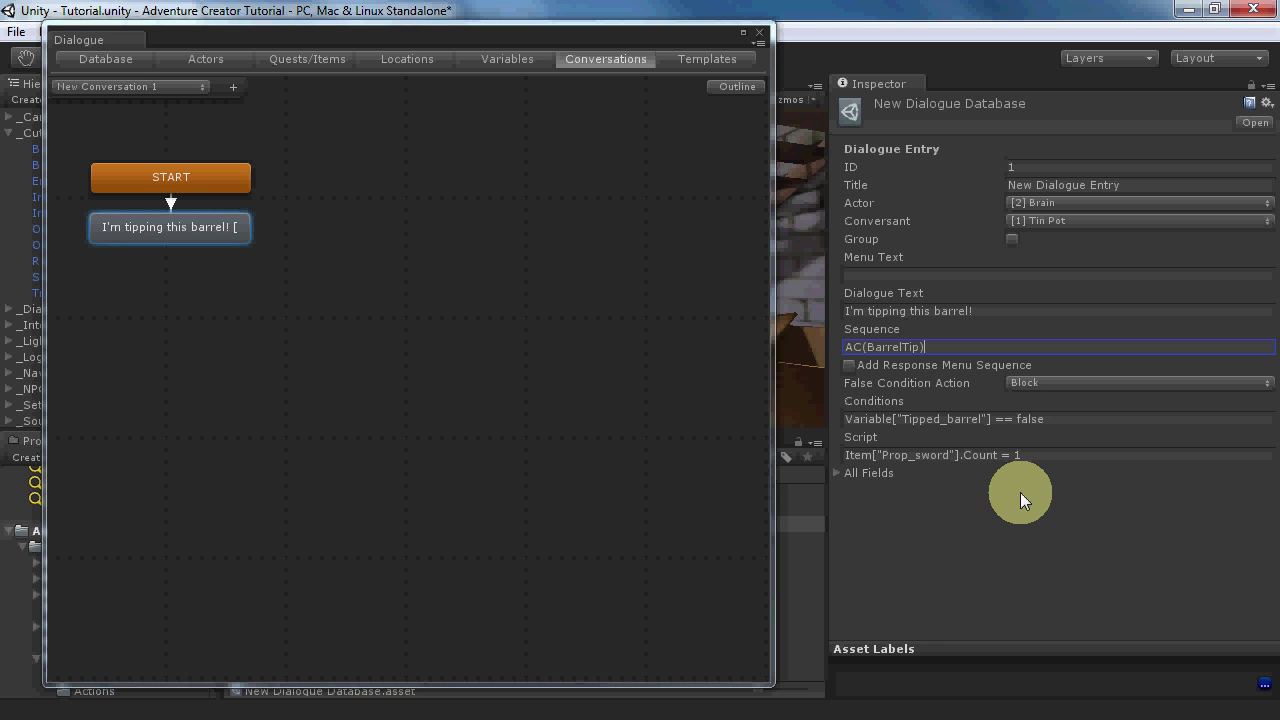